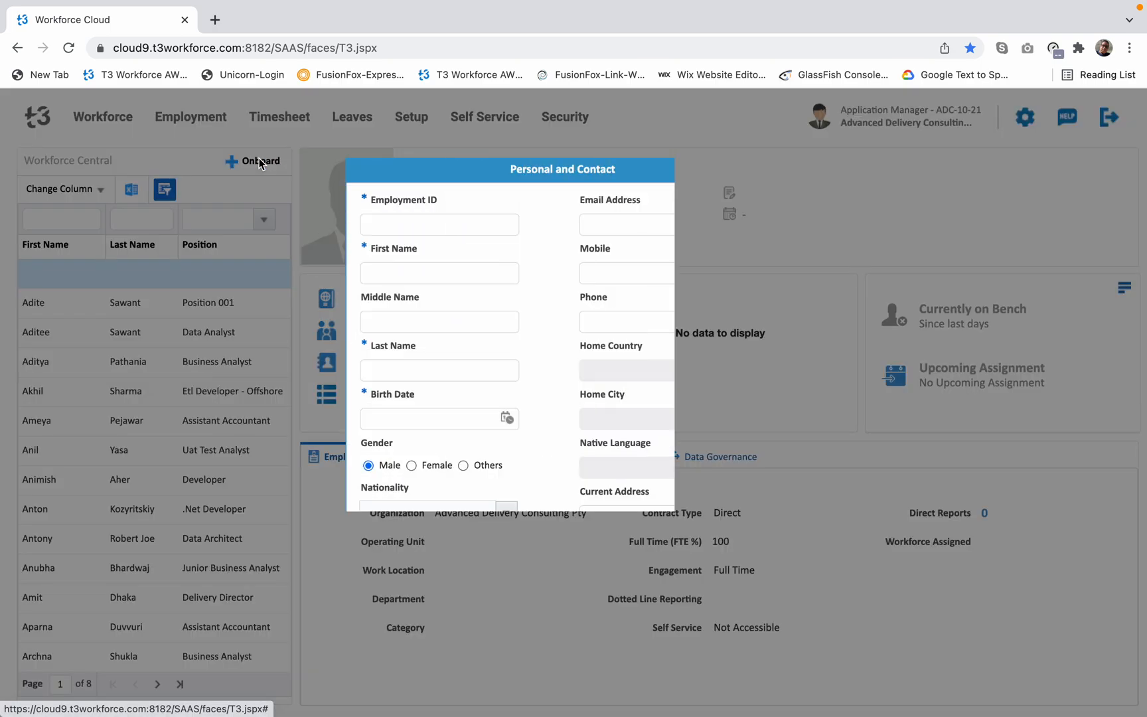
Enter the new employee's employment ID and the first, middle and last names in the personal details form.
text(ADC04)
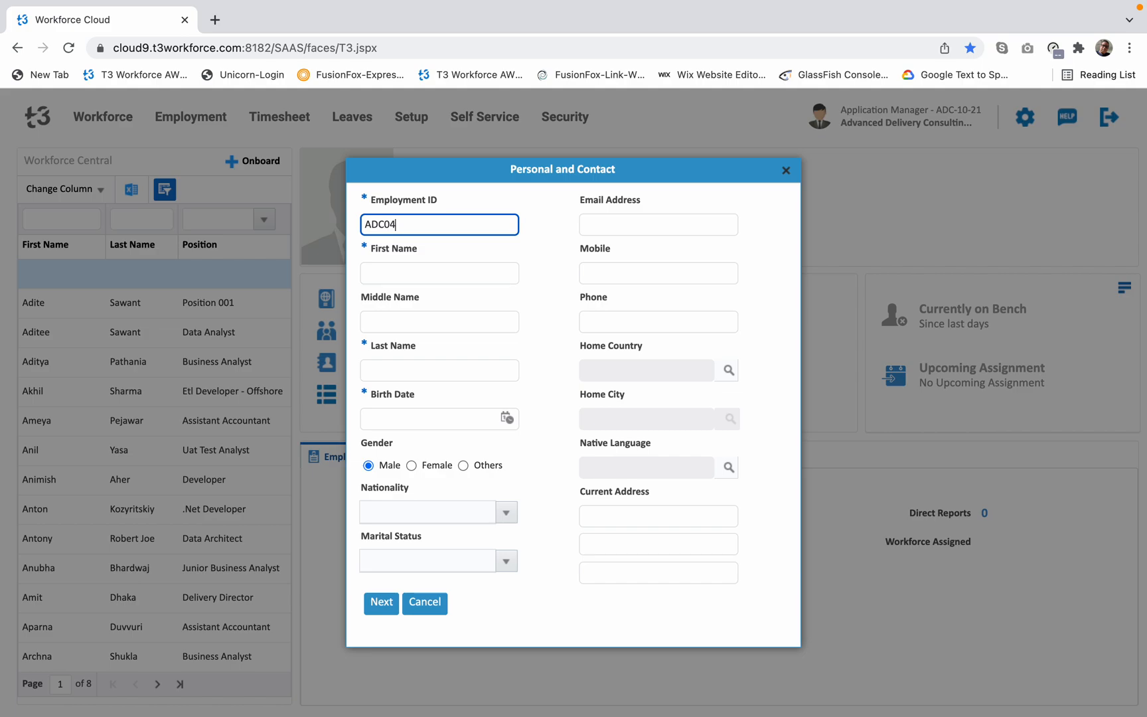
text(021)
click(417, 270)
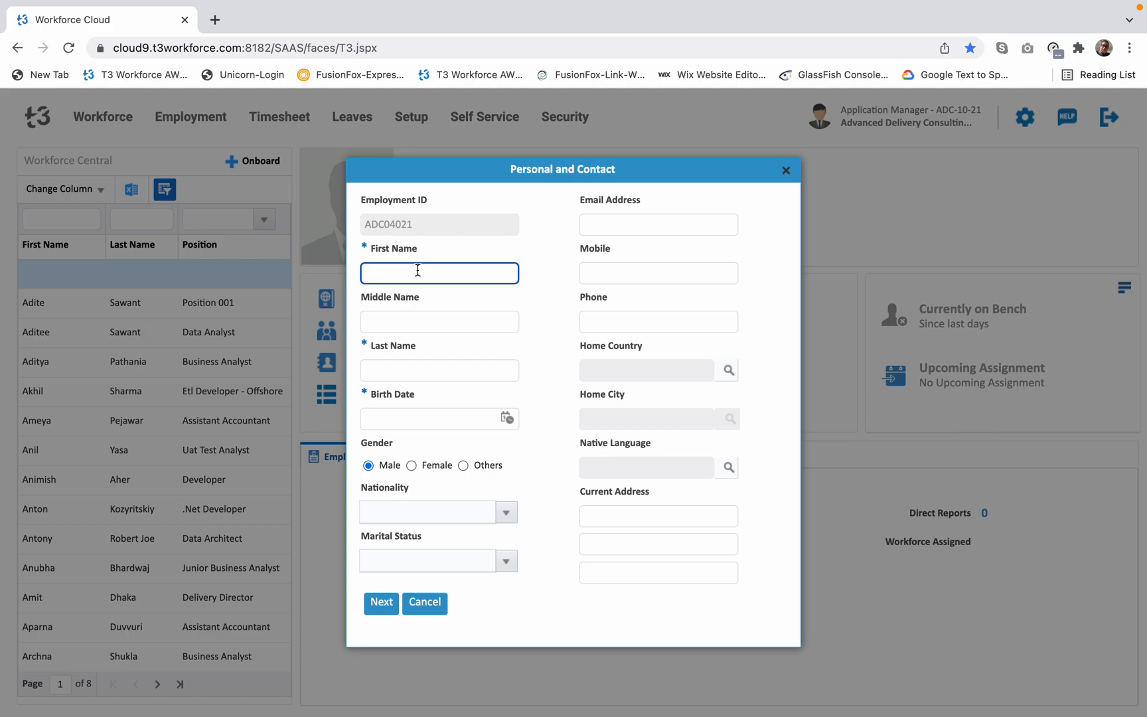
click(412, 316)
click(425, 367)
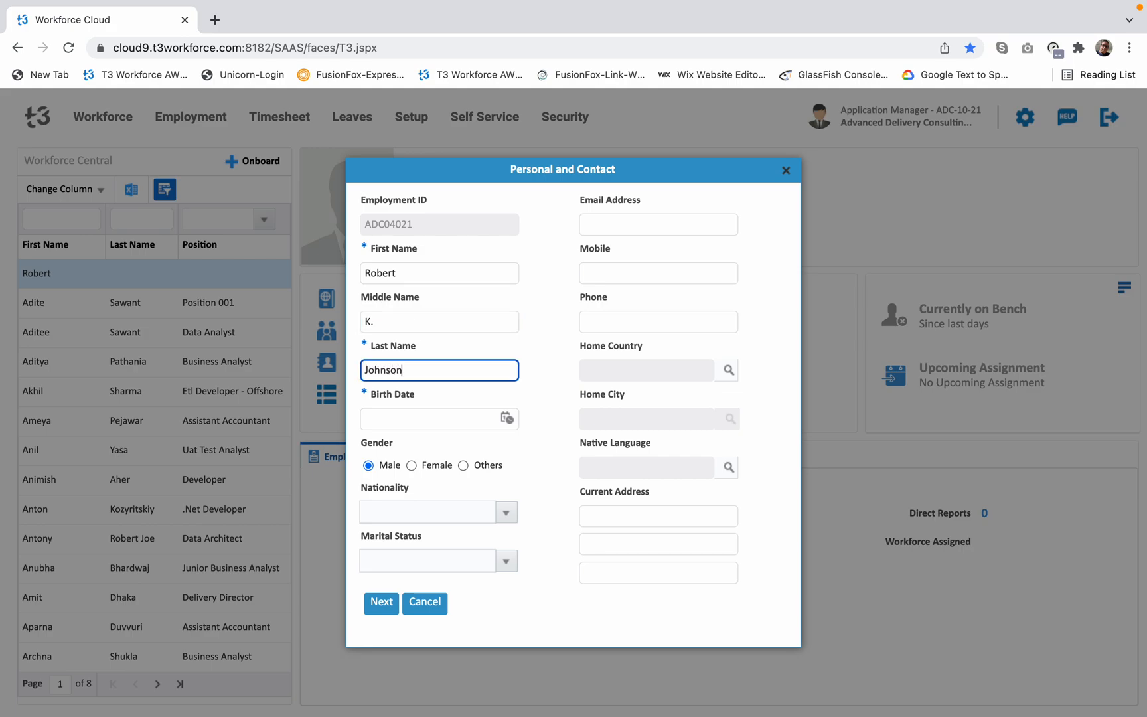
Set the employee's birth date by choosing its year, month and day in the calendar.
click(508, 419)
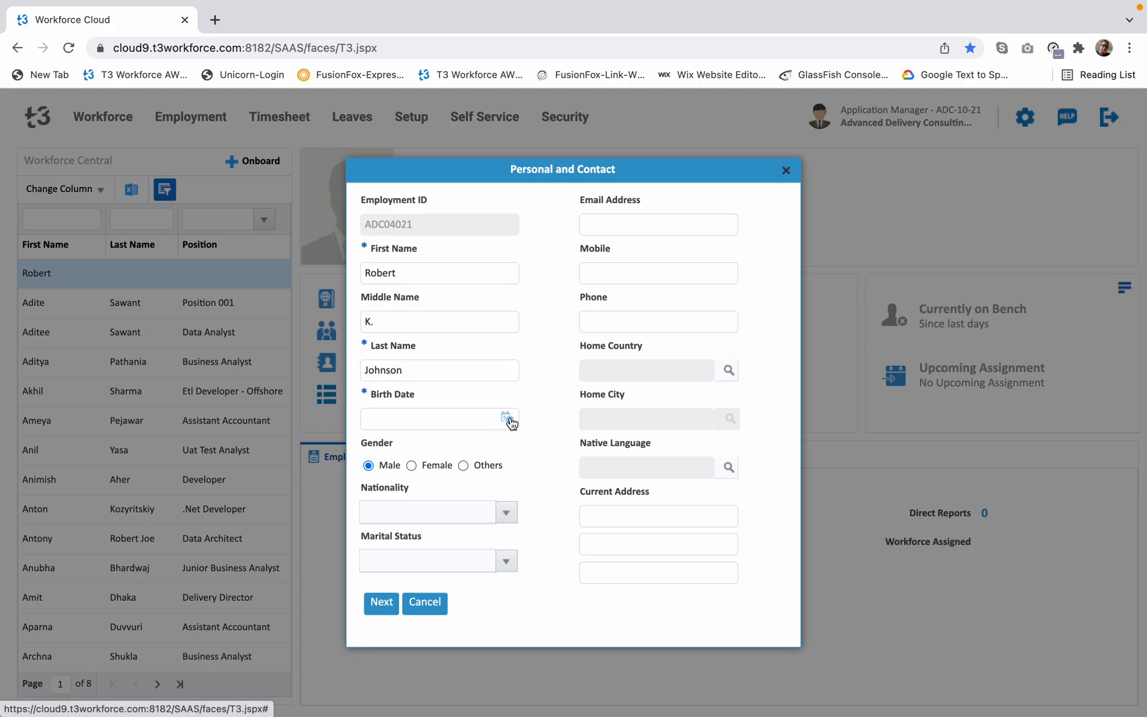
double_click(634, 443)
text(1993)
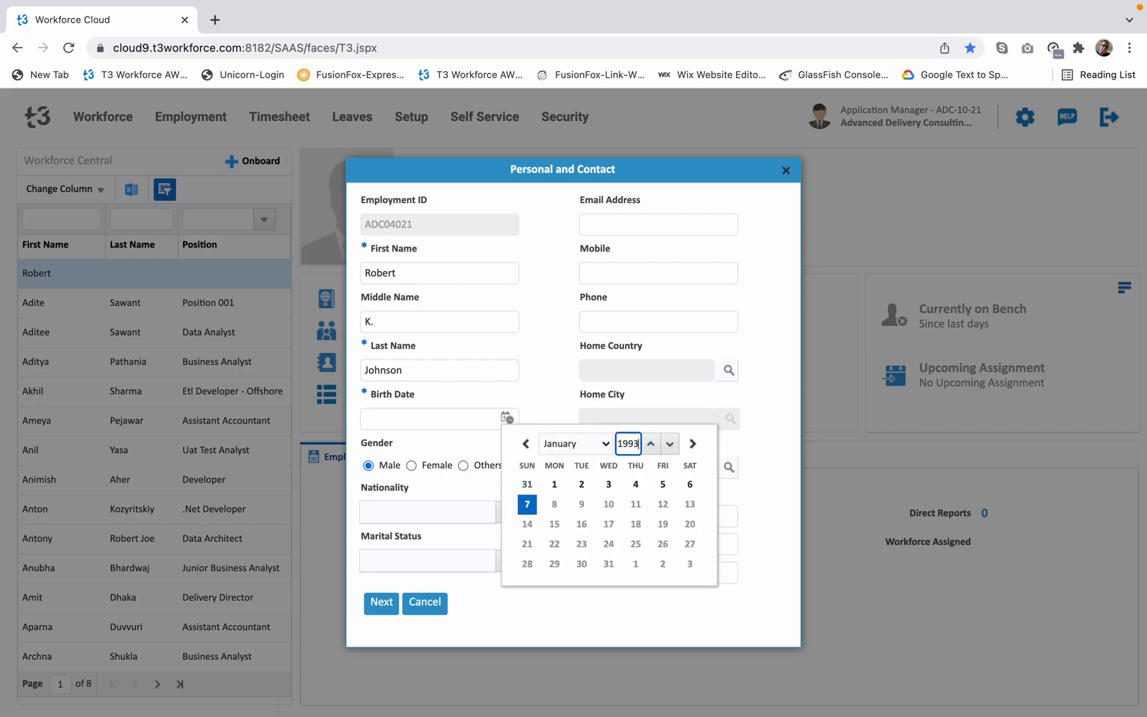
click(584, 444)
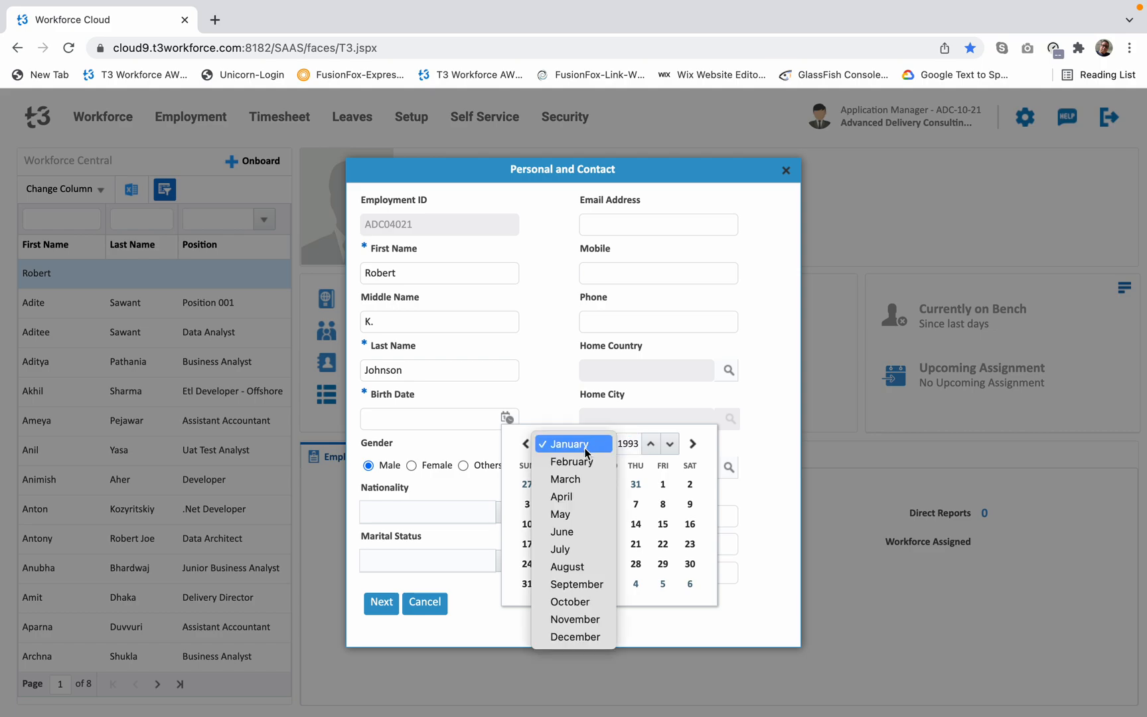
click(569, 479)
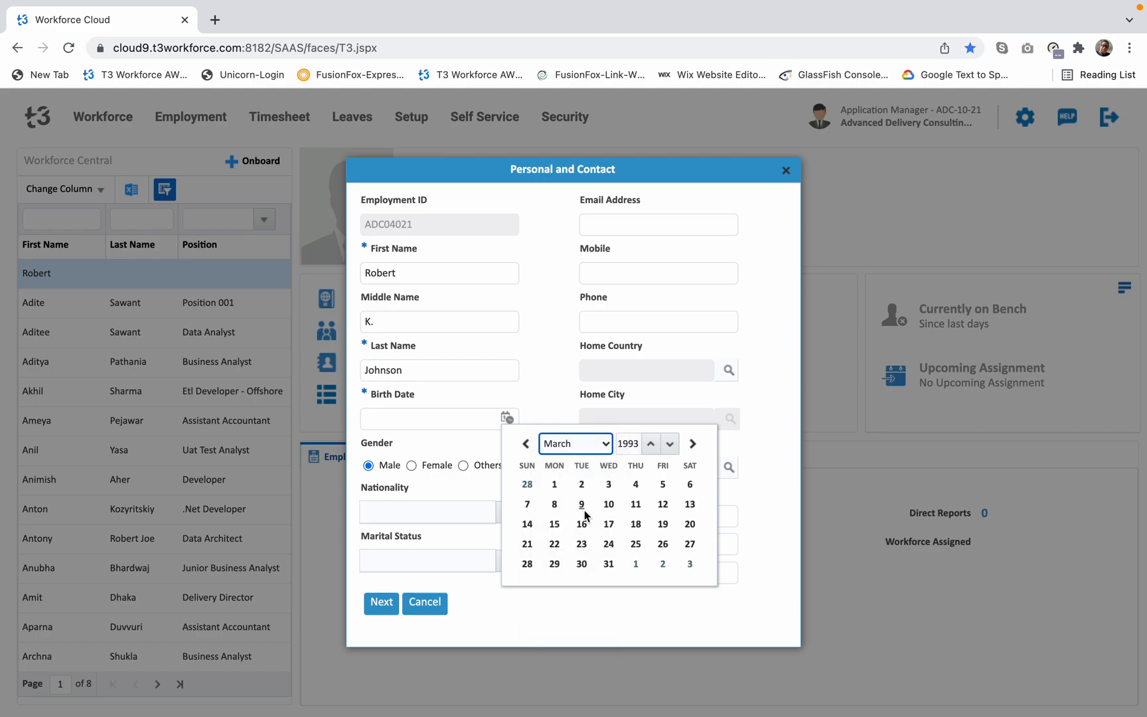
click(608, 504)
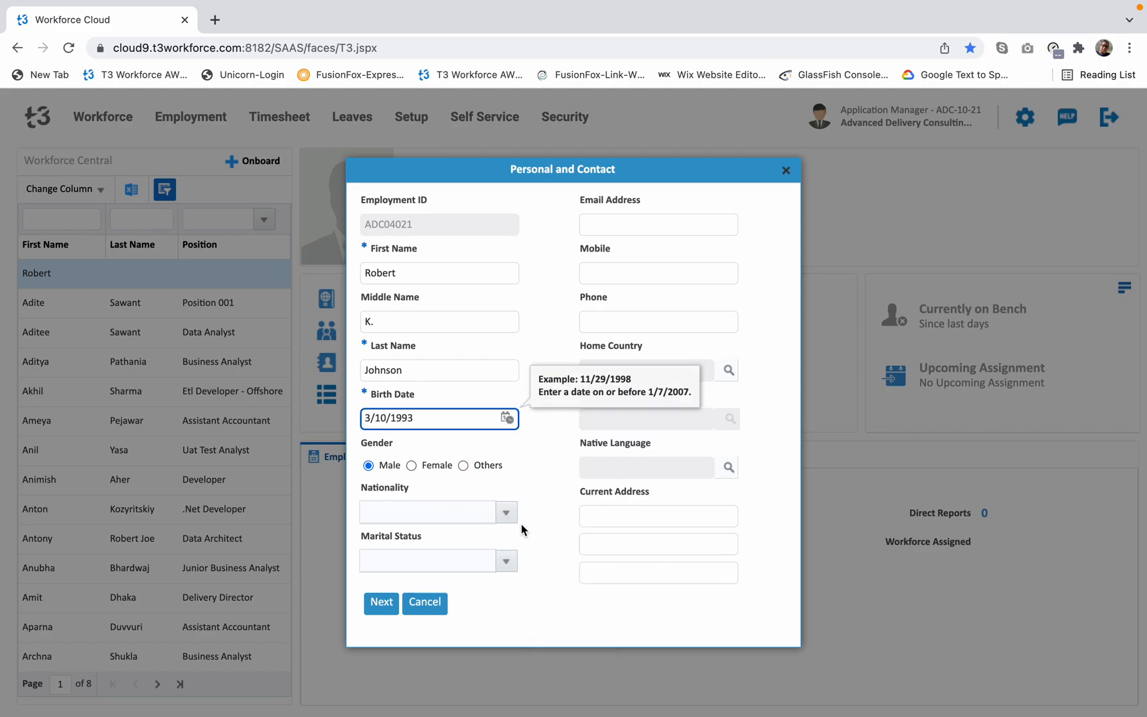
Set the employee's nationality to Australian and marital status to Single.
click(505, 512)
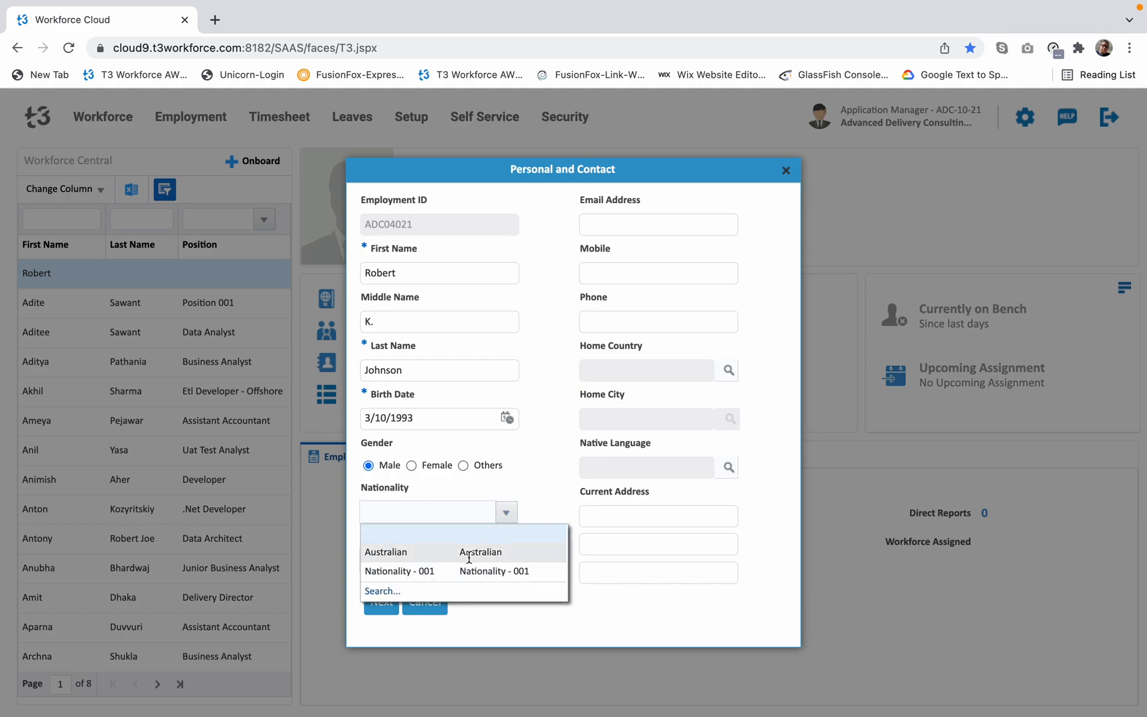
click(473, 552)
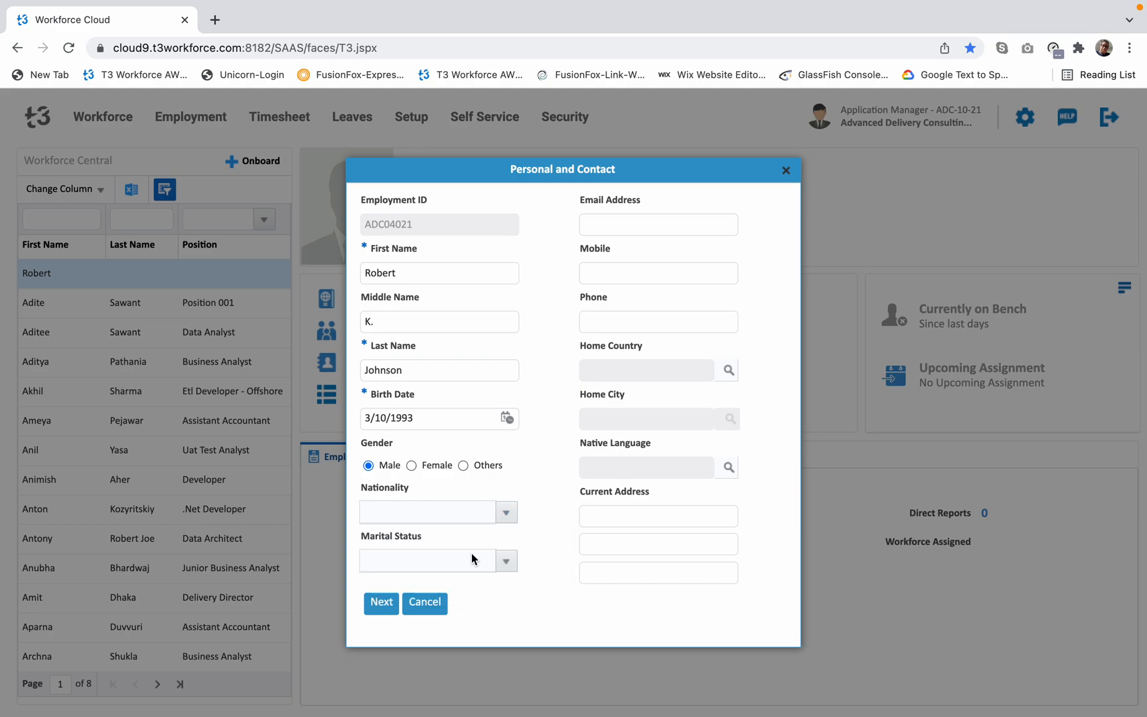
click(509, 561)
click(399, 602)
Fill in the employee's email address and leave the mobile and phone numbers empty.
click(623, 227)
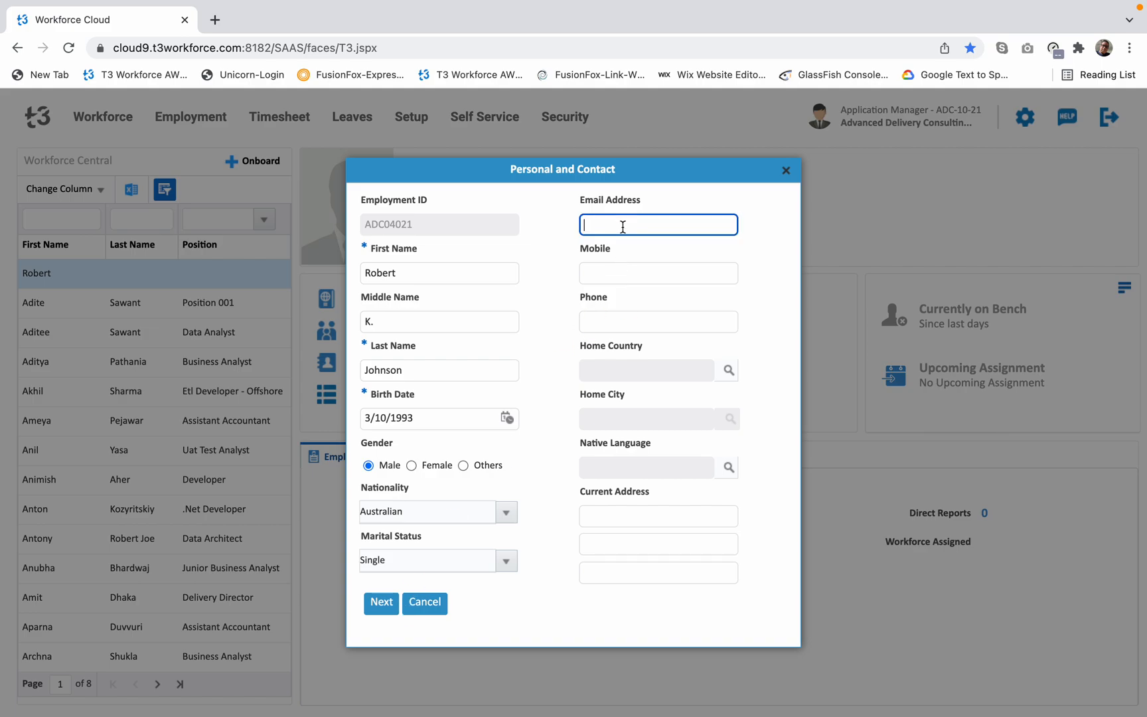
click(761, 286)
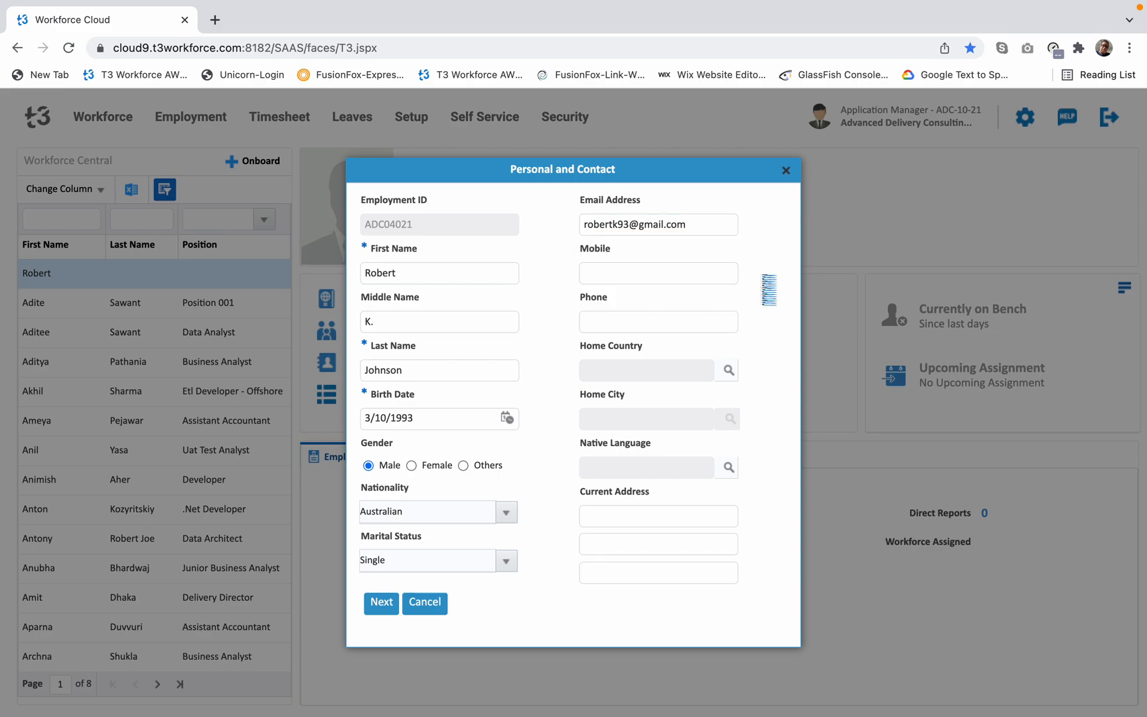
click(627, 272)
click(604, 315)
Set the employee's home country to Australia and home city to Sydney.
click(730, 371)
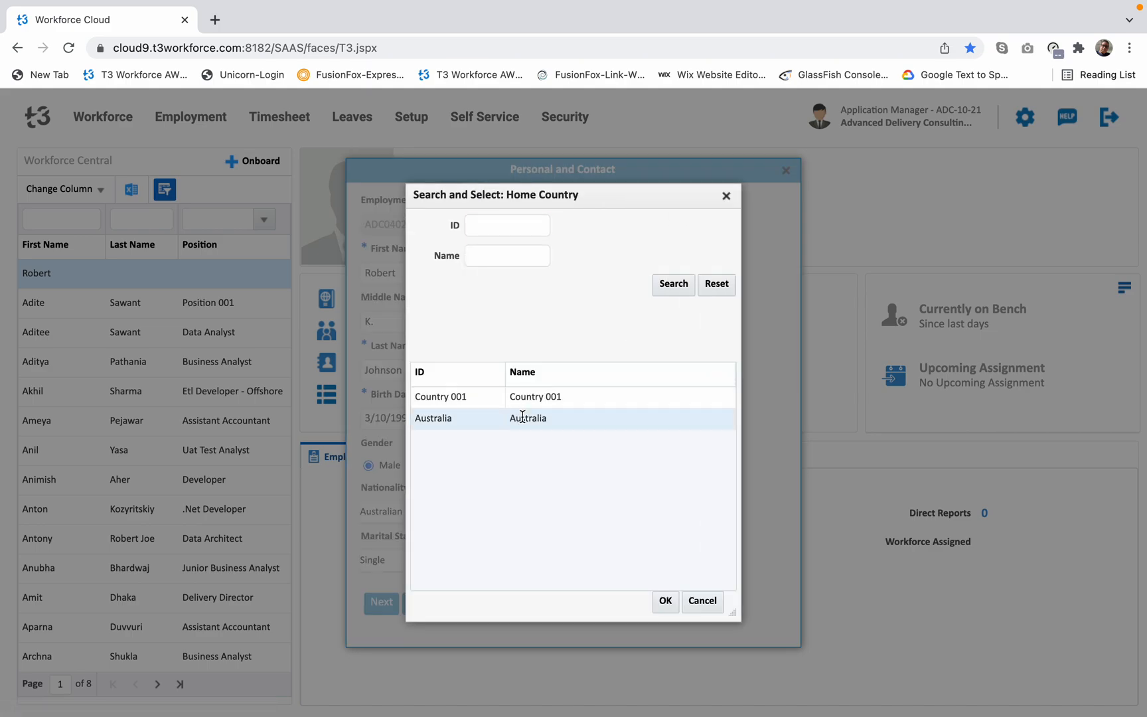
double_click(587, 415)
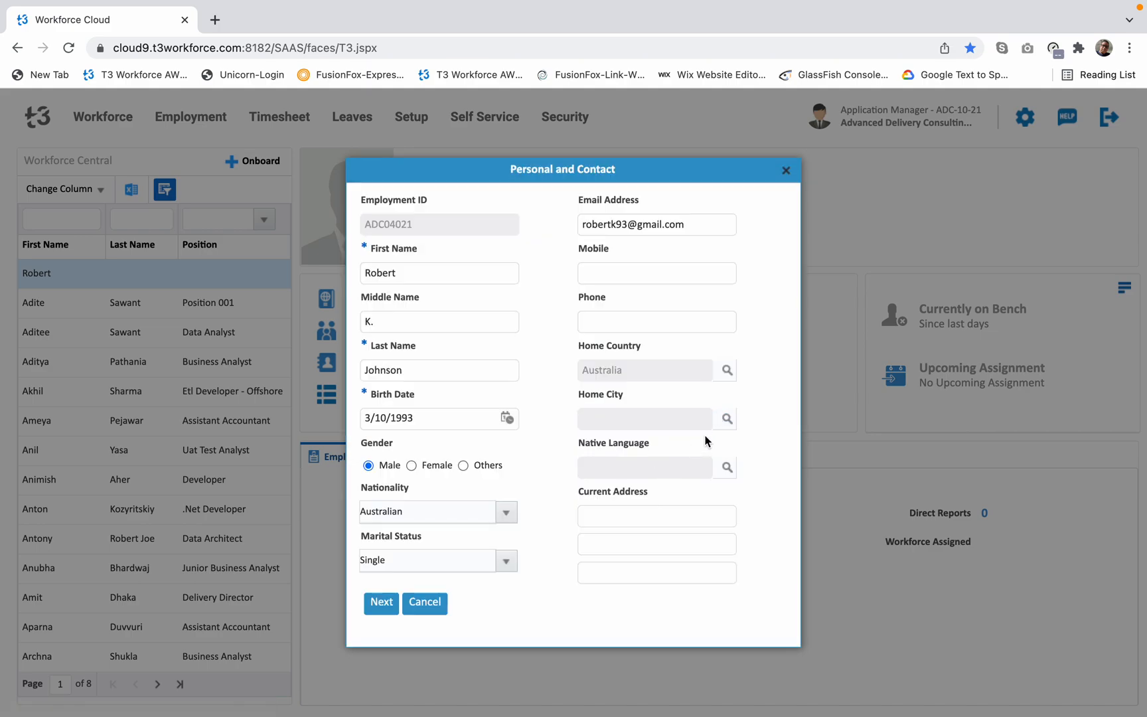
click(726, 422)
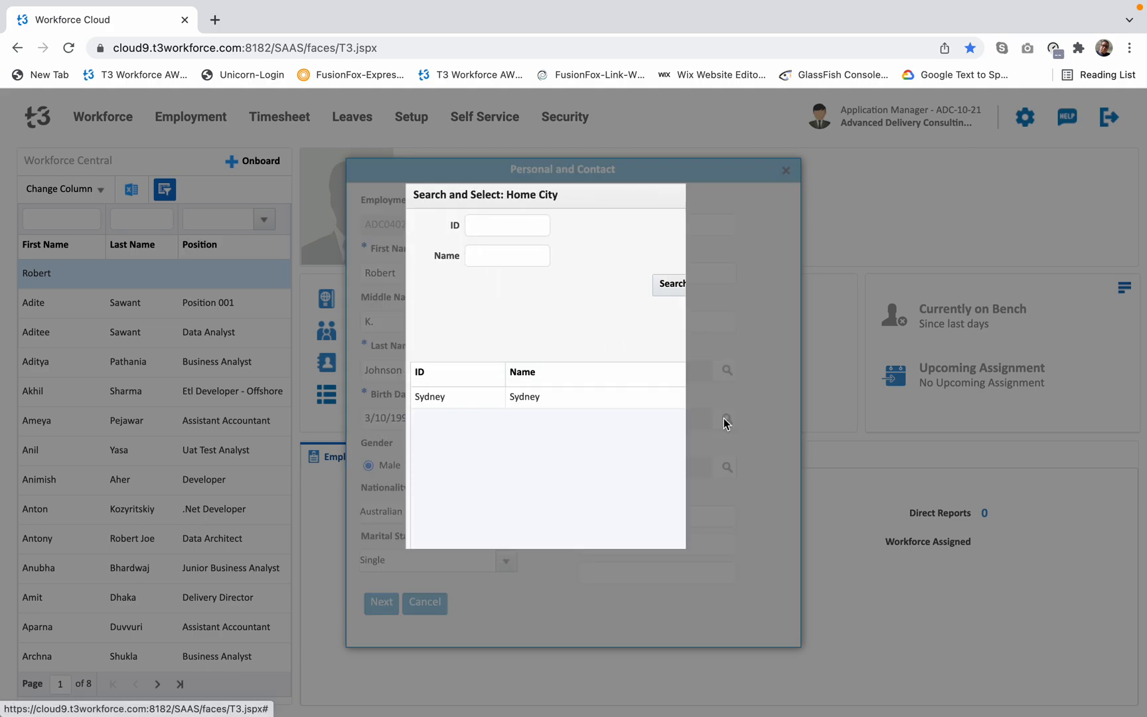
double_click(533, 398)
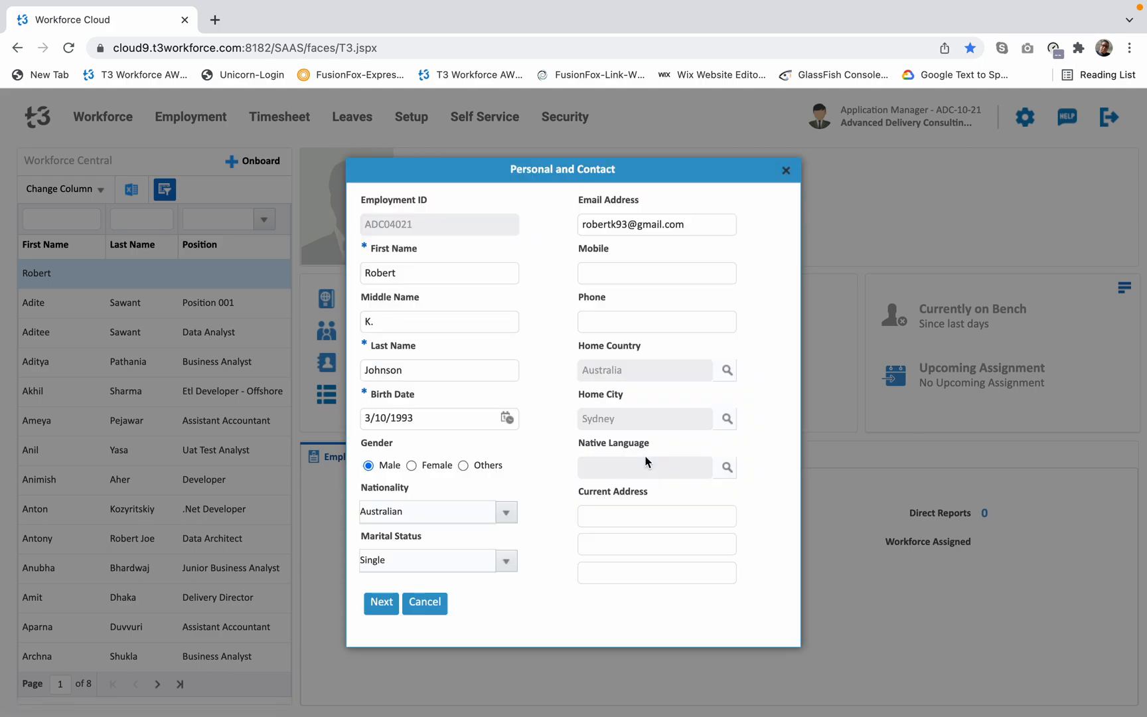
Enter the employee's current address across the three address lines and continue to the job information.
click(621, 510)
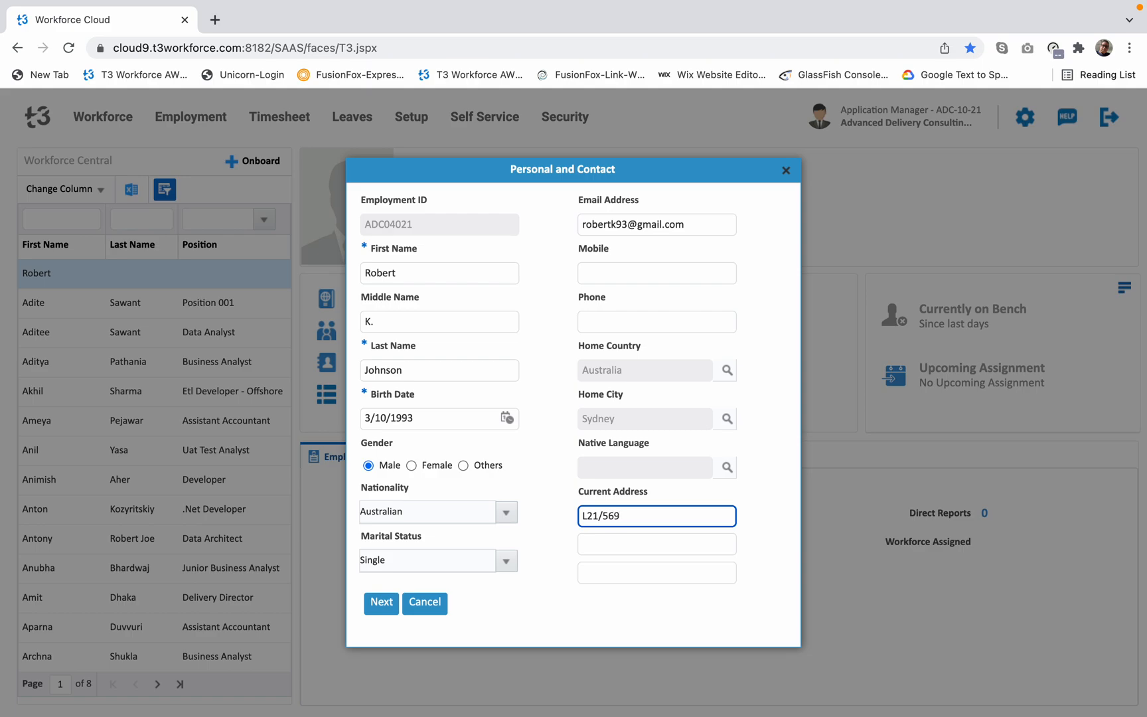
click(613, 548)
text(Sydney)
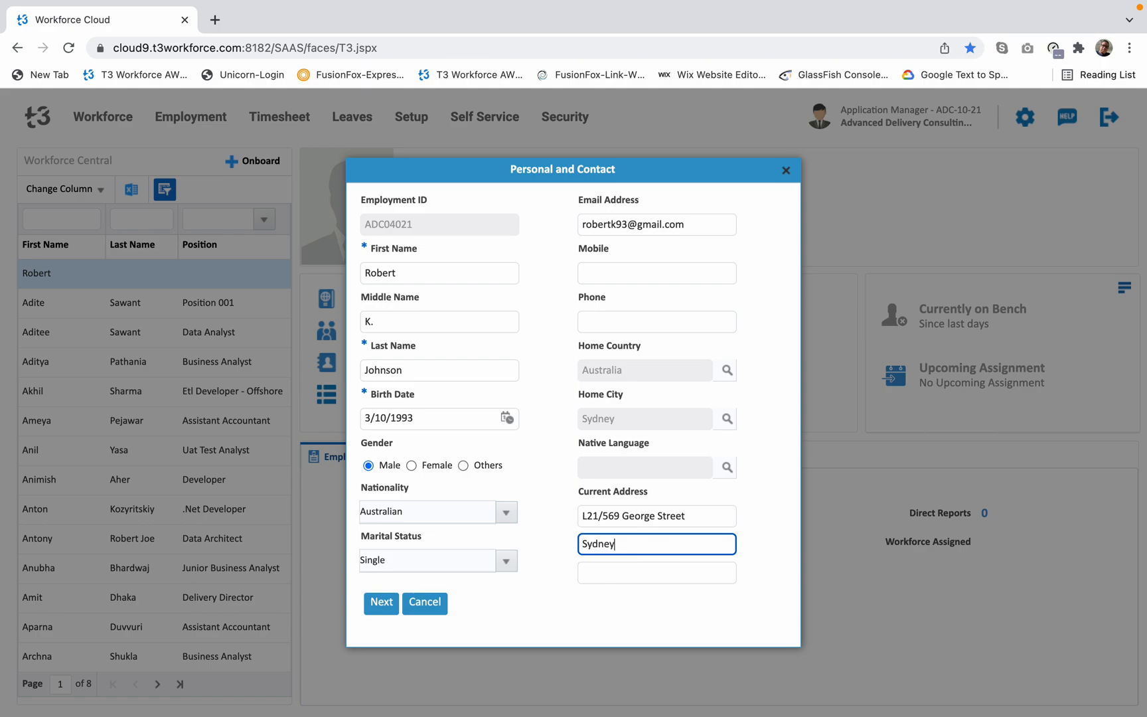
text(, NSW 2000)
click(635, 574)
text(Australia)
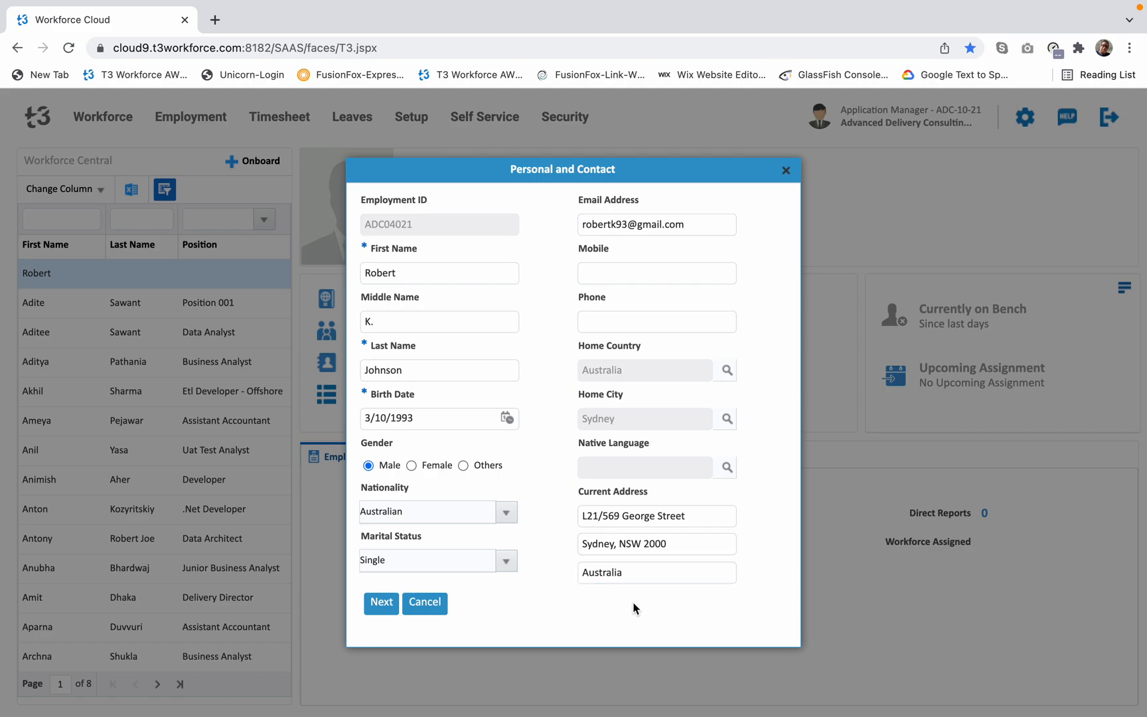
click(379, 602)
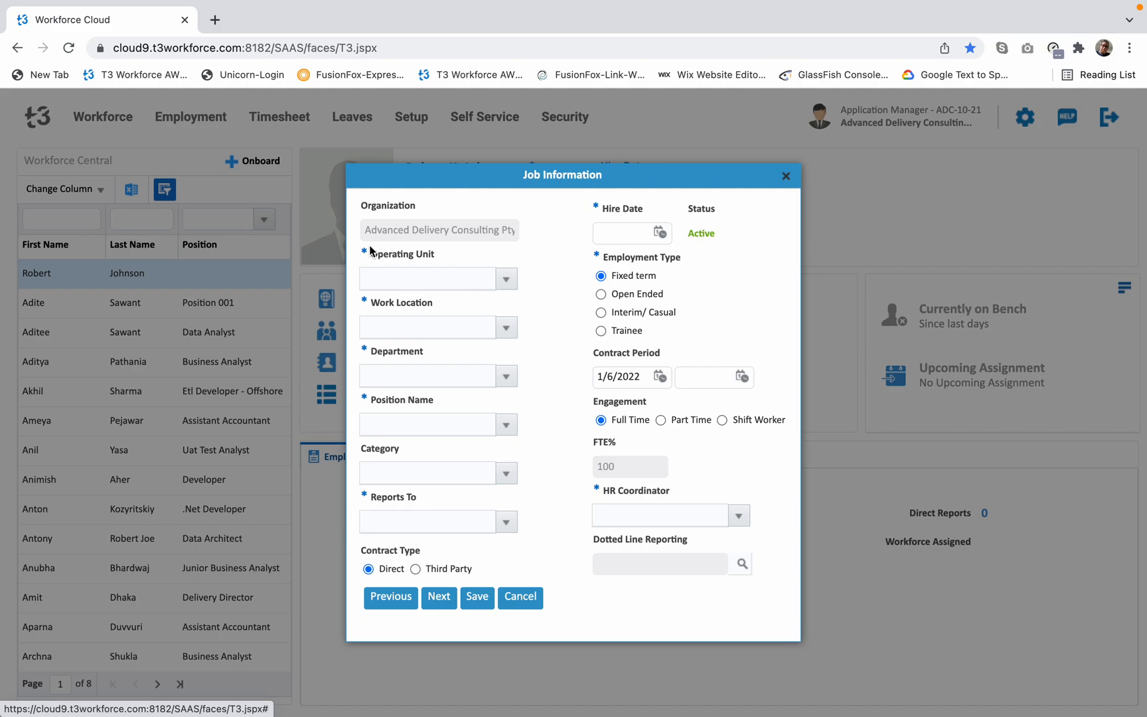
Set the operating unit to Head Office and the work location to Sydney Office.
drag(366, 230, 513, 234)
click(565, 242)
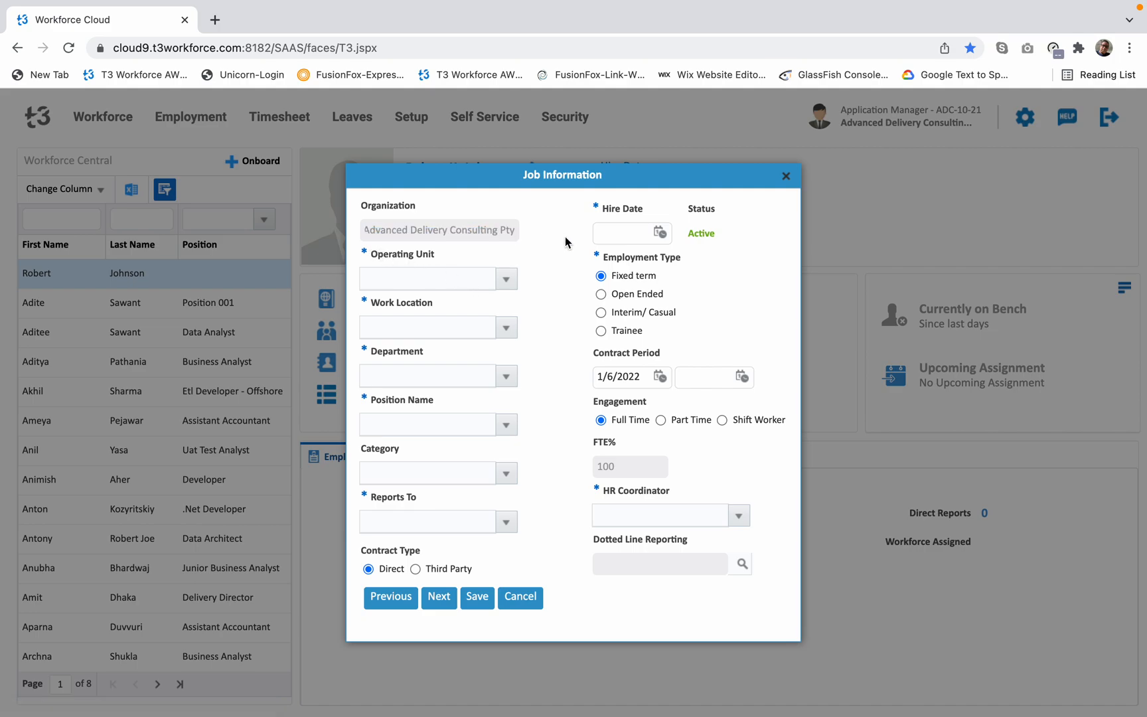
click(508, 279)
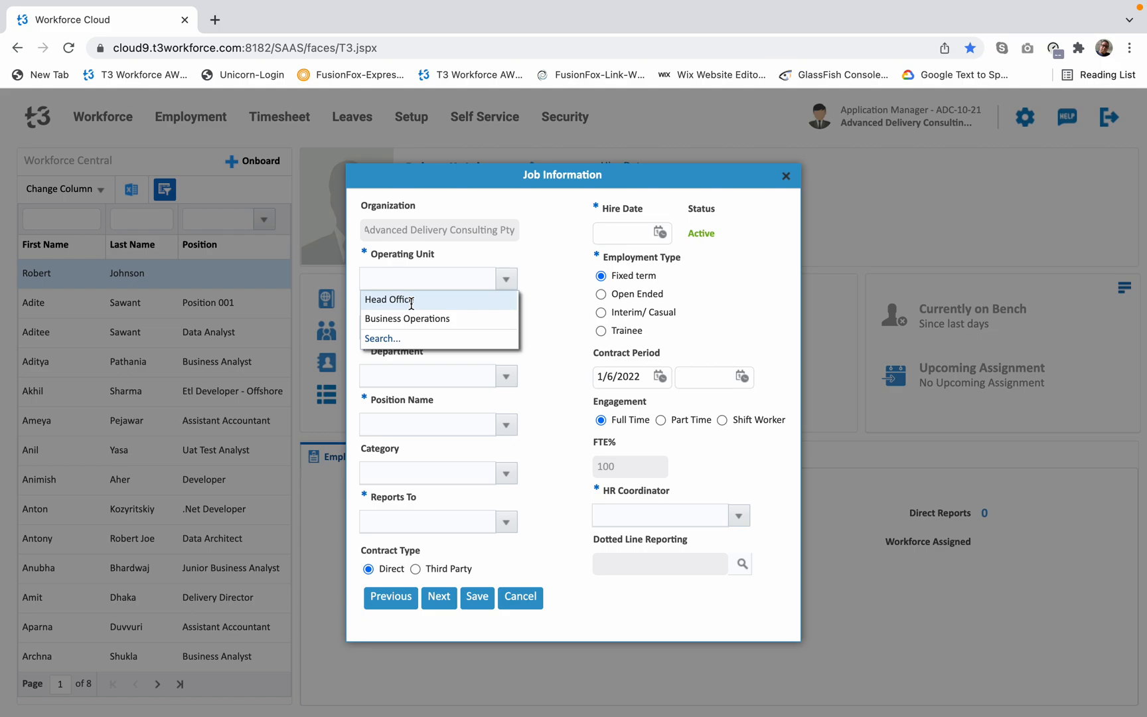
click(412, 300)
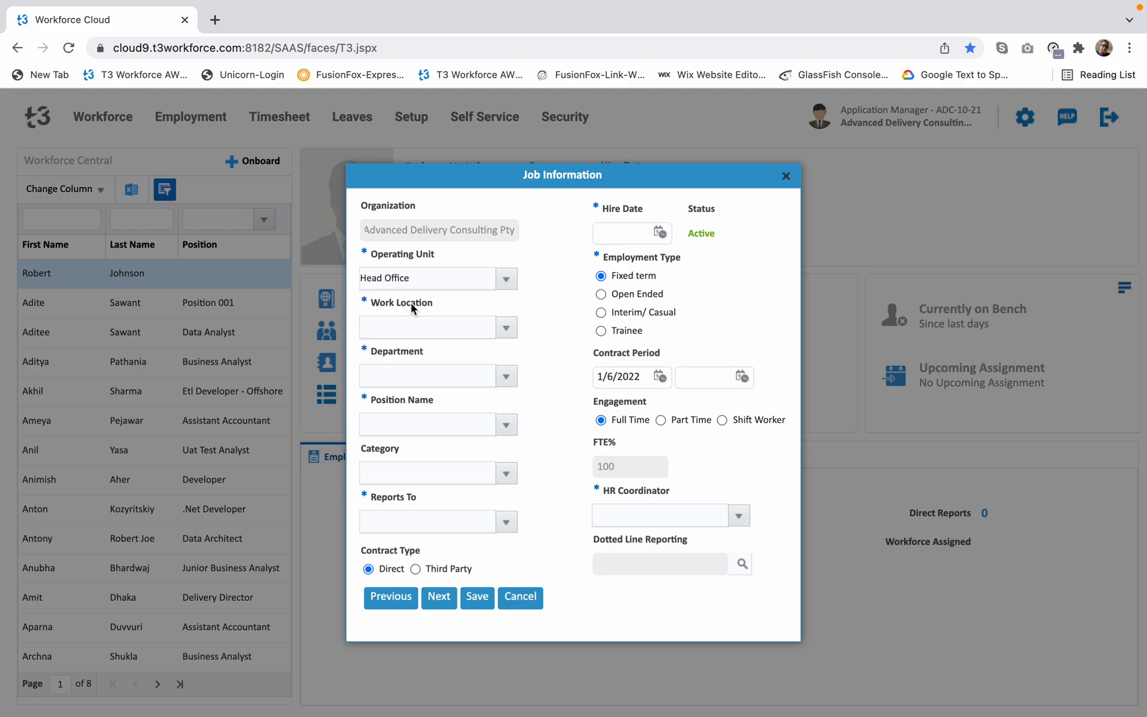
click(506, 327)
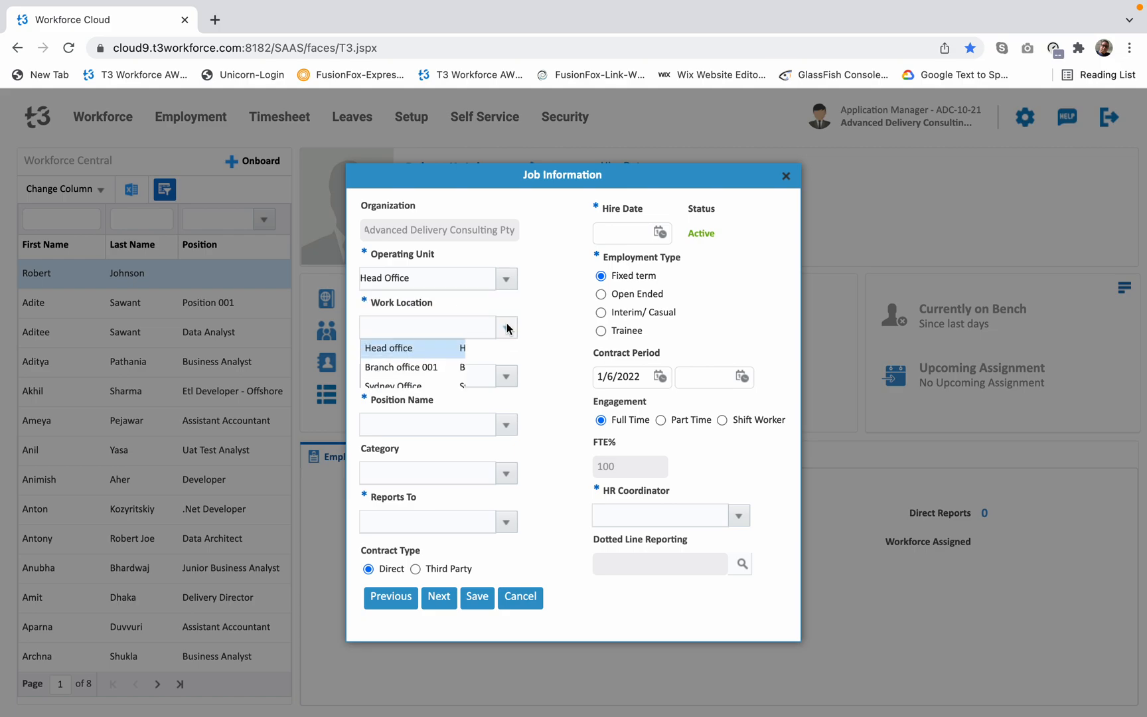
click(405, 385)
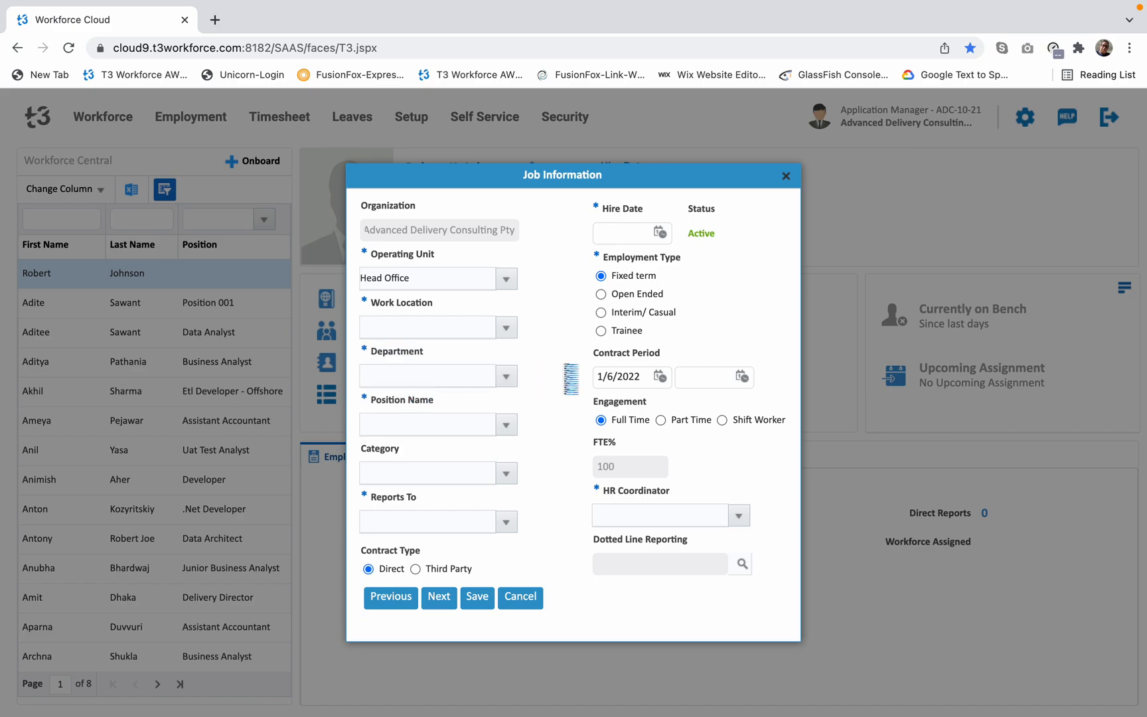
Assign the employee to the Operations department as Business Analyst in the Staff category.
click(503, 376)
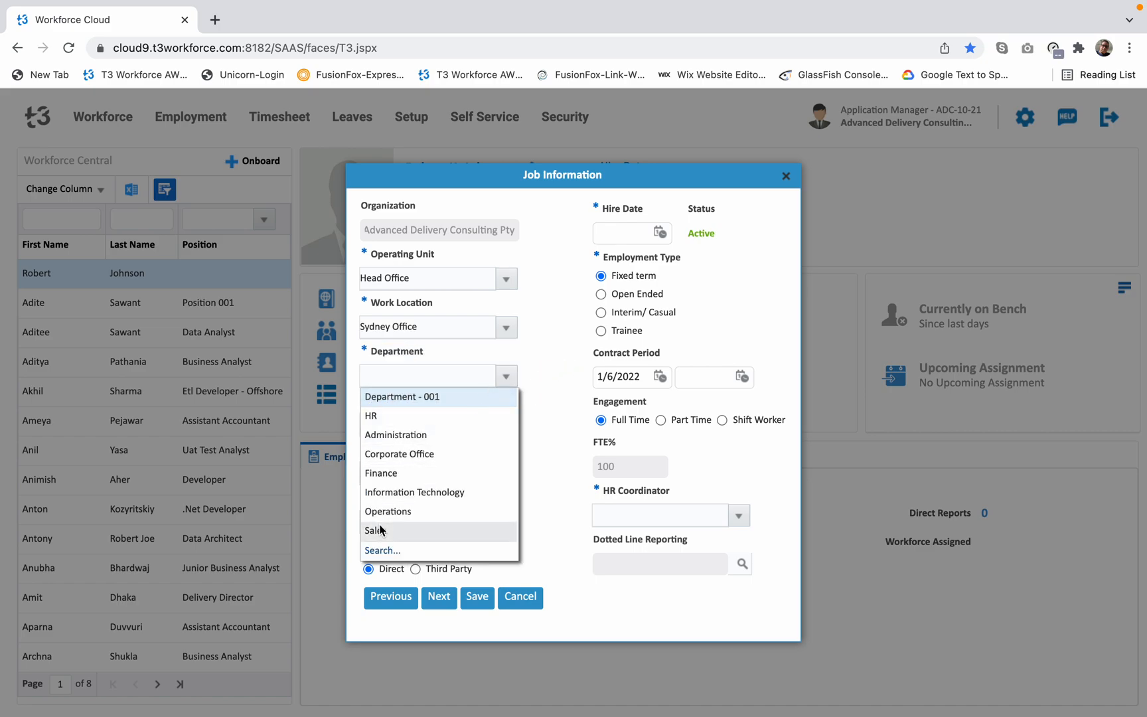
click(397, 511)
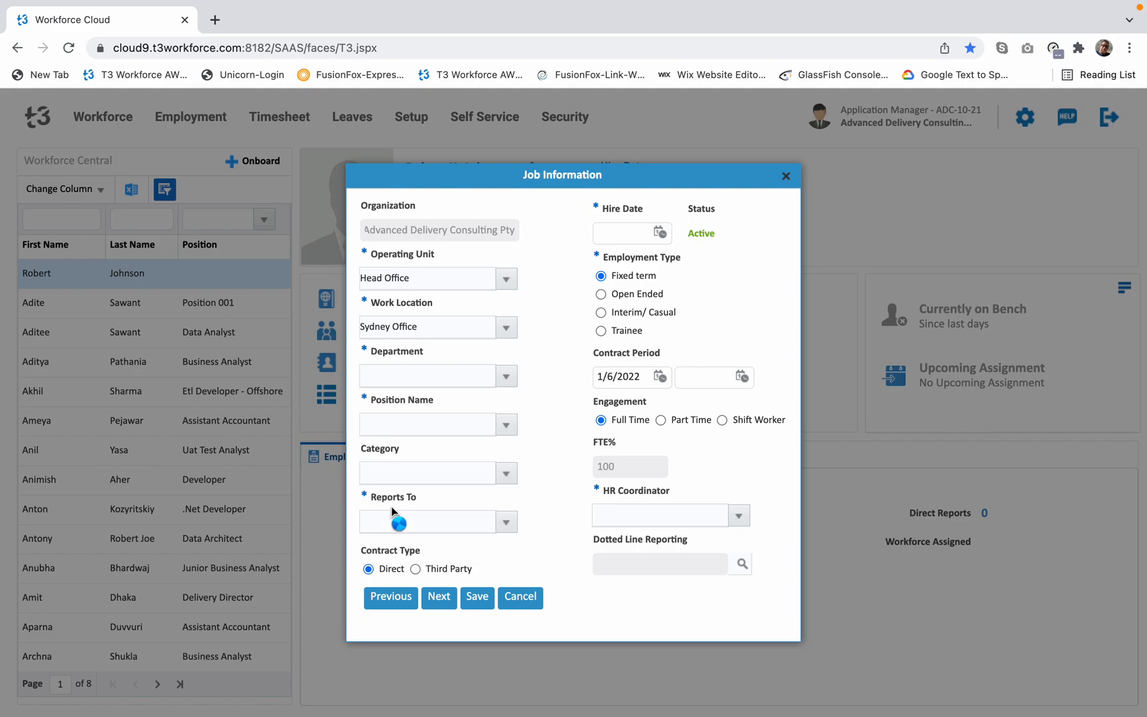
click(505, 426)
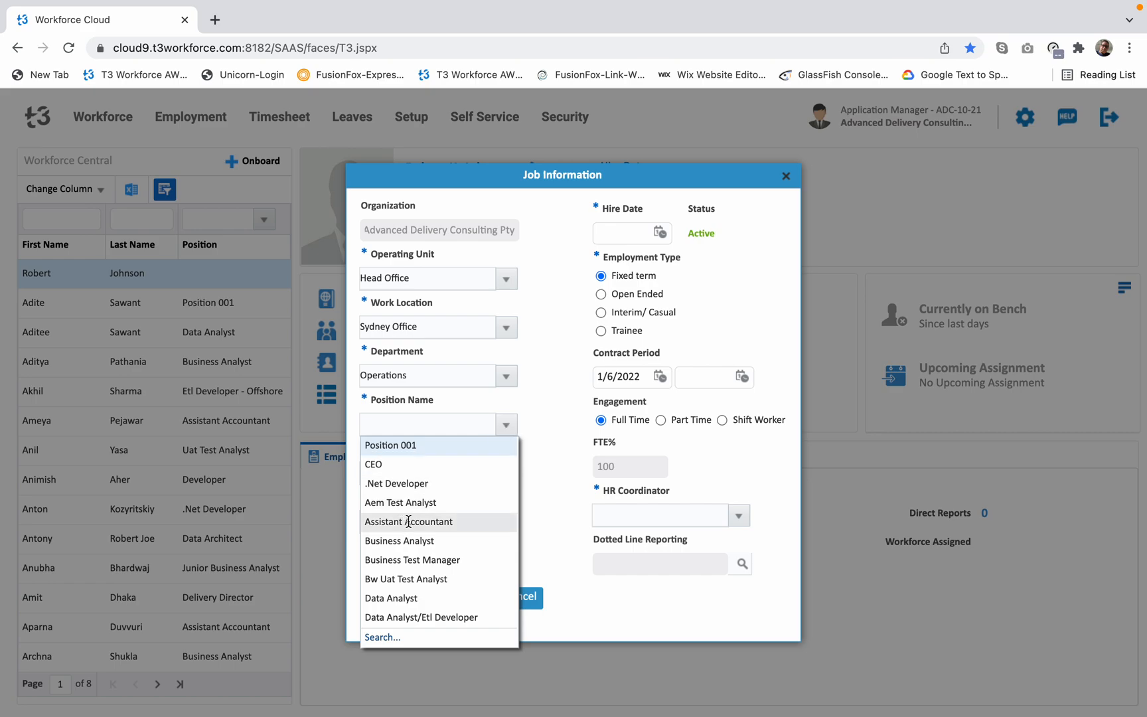
click(406, 542)
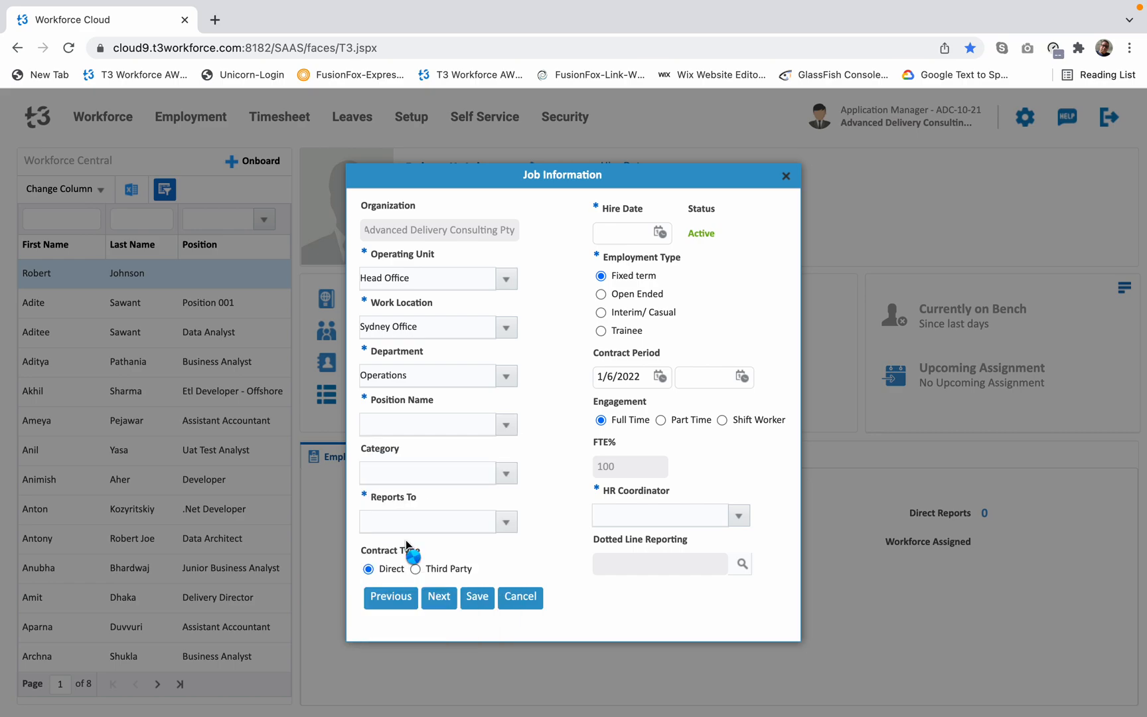
click(506, 474)
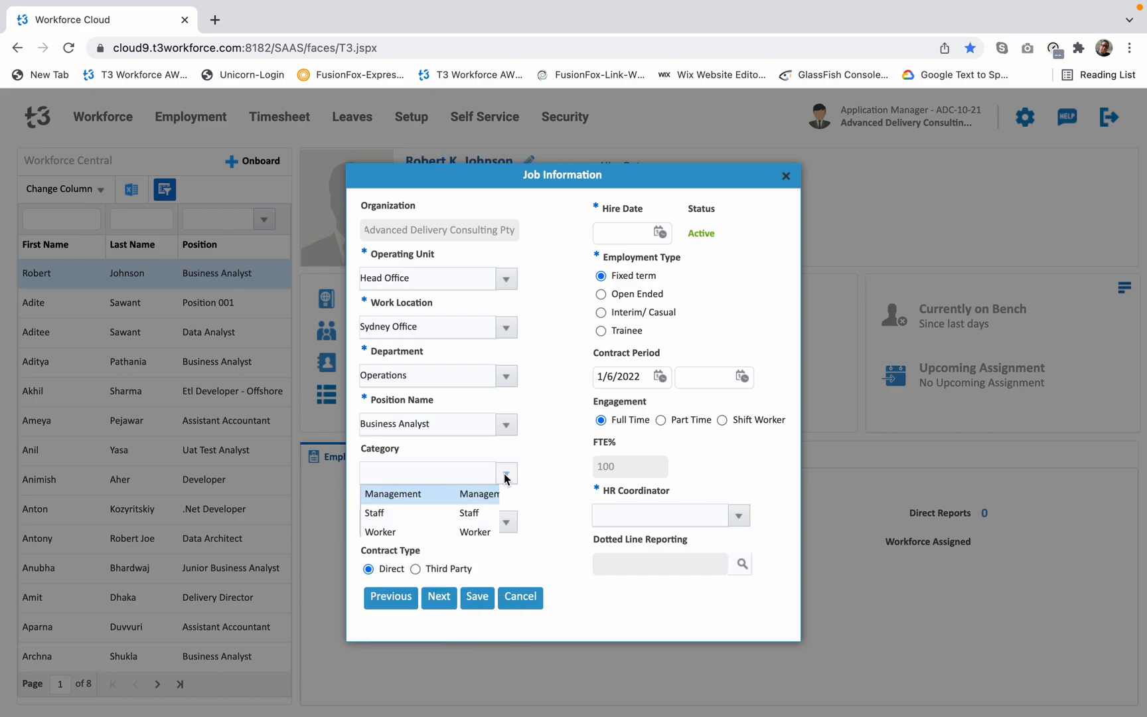
click(376, 514)
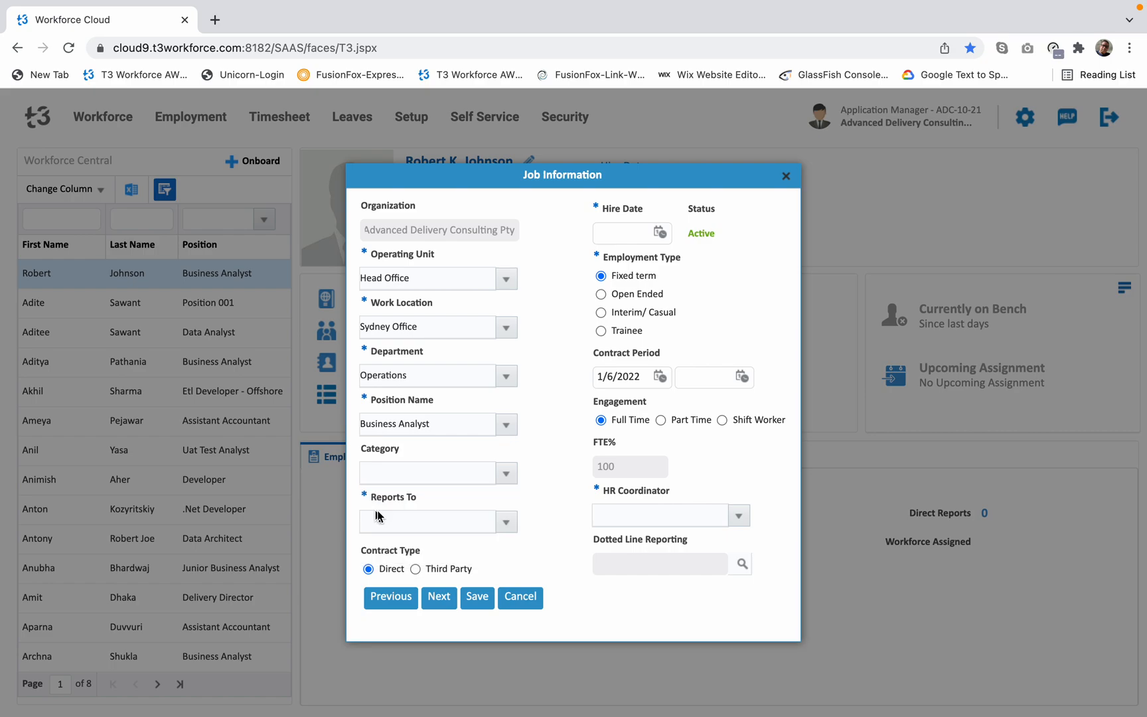
Search for the reporting manager by name and assign the CEO as the person the employee reports to.
click(507, 523)
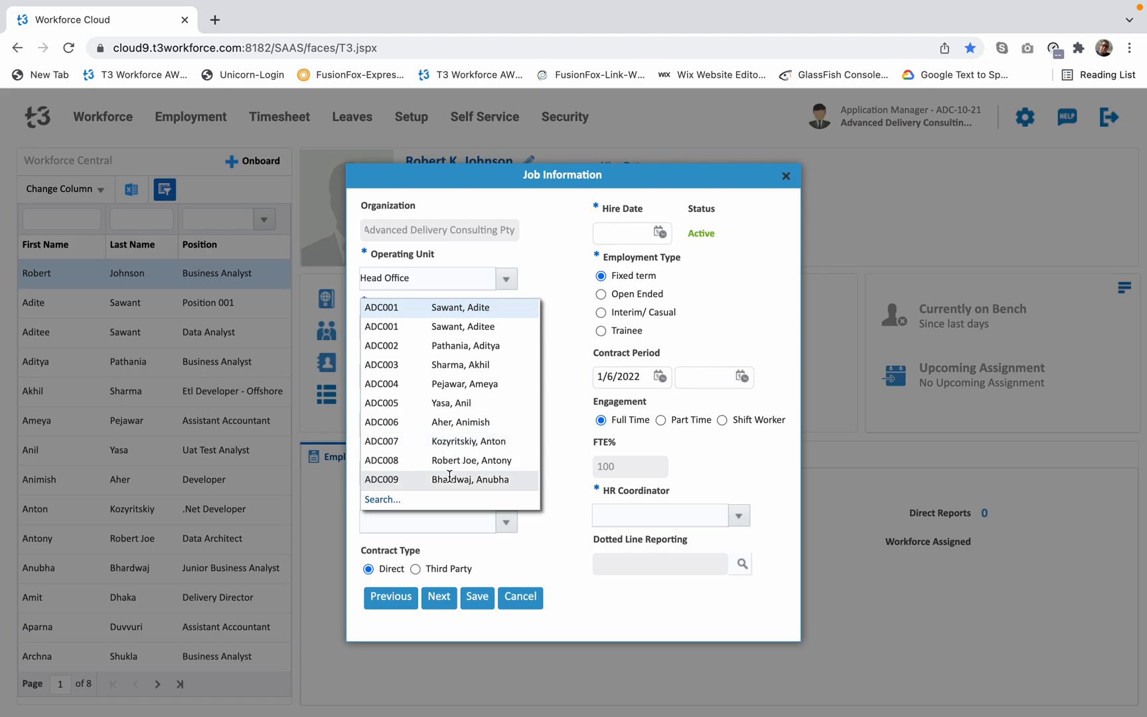
click(388, 500)
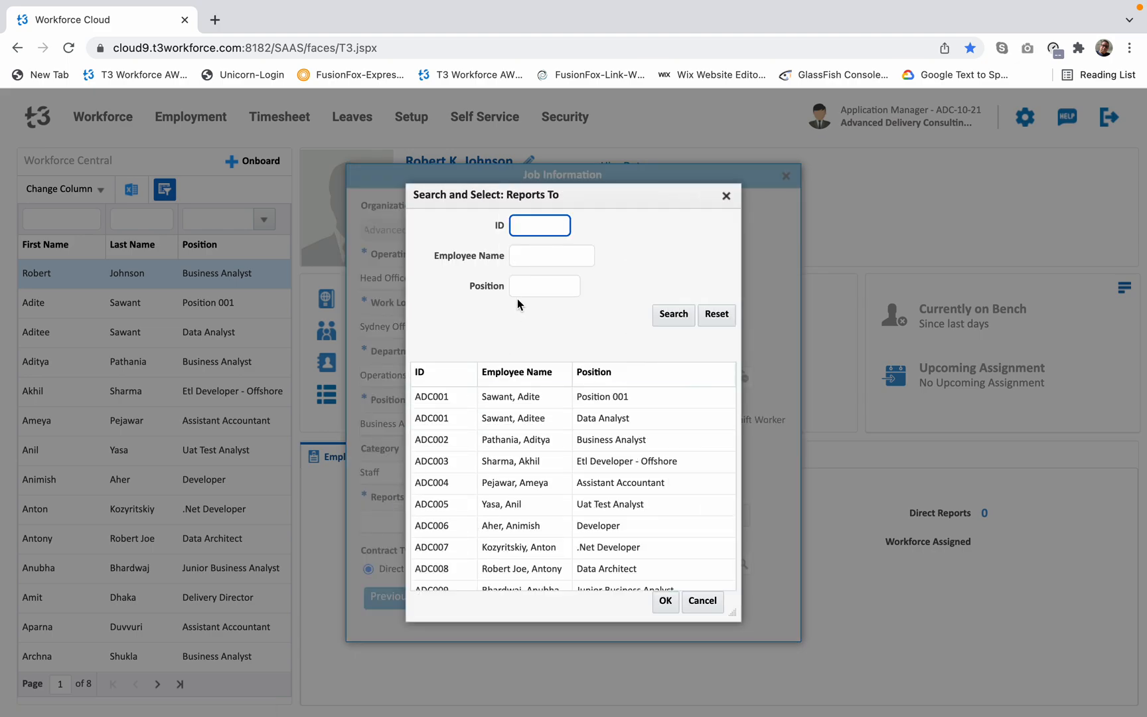
click(545, 257)
text(Vandy)
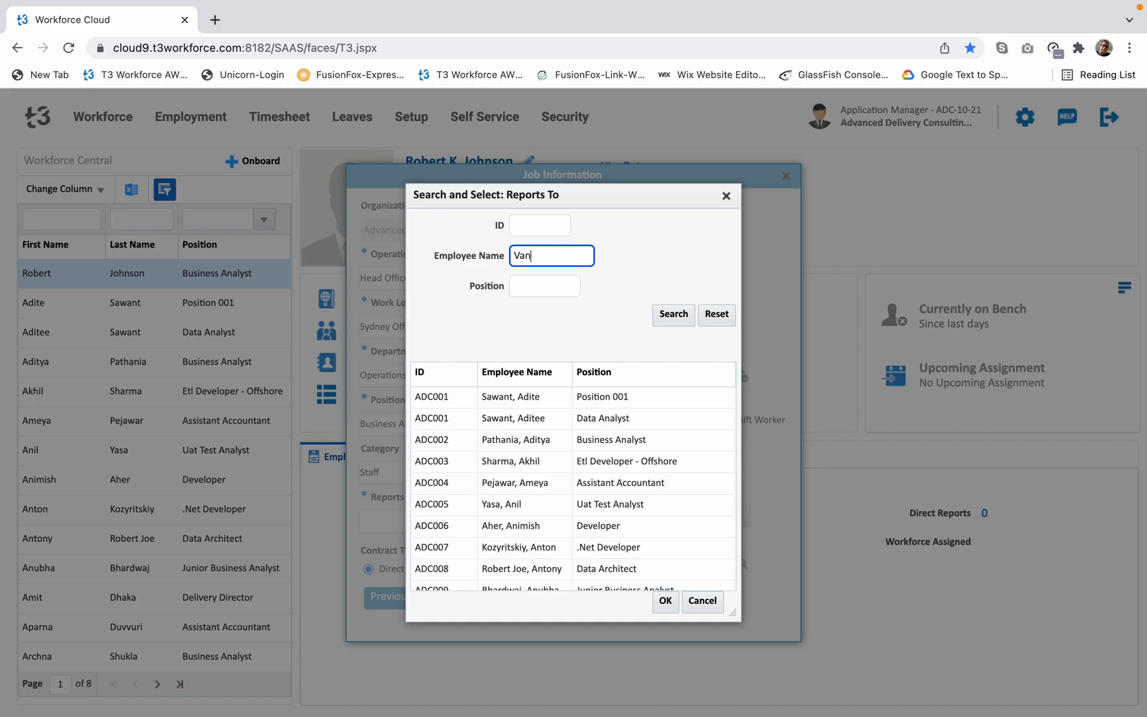
click(670, 313)
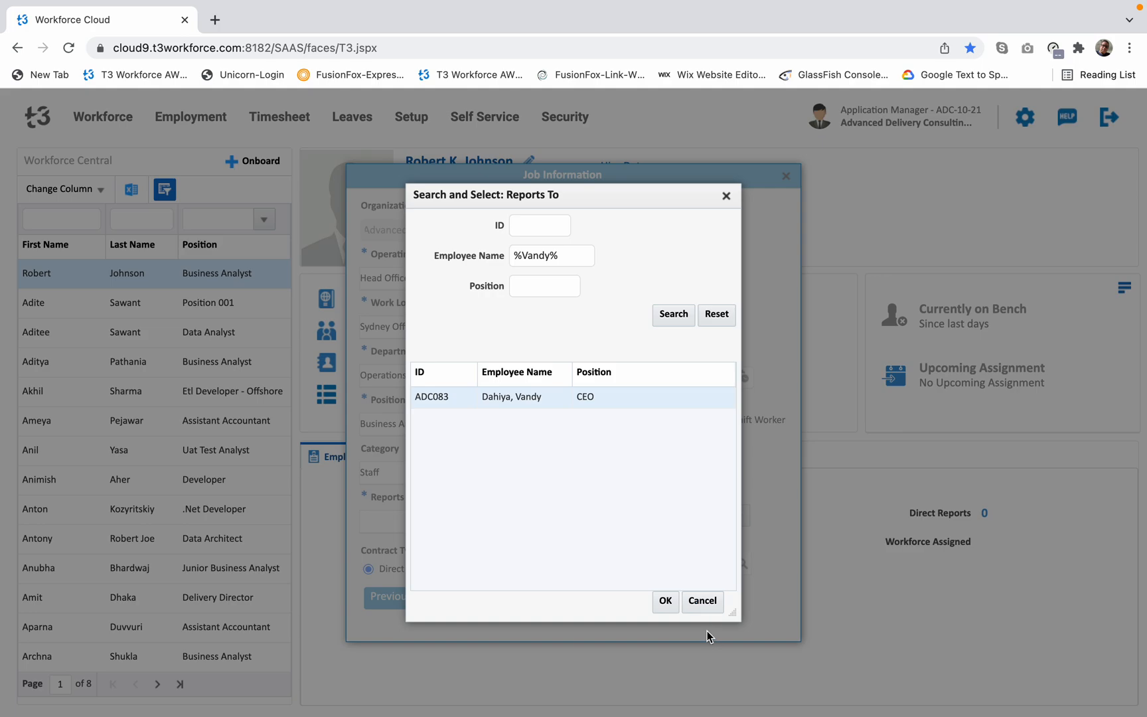
click(665, 604)
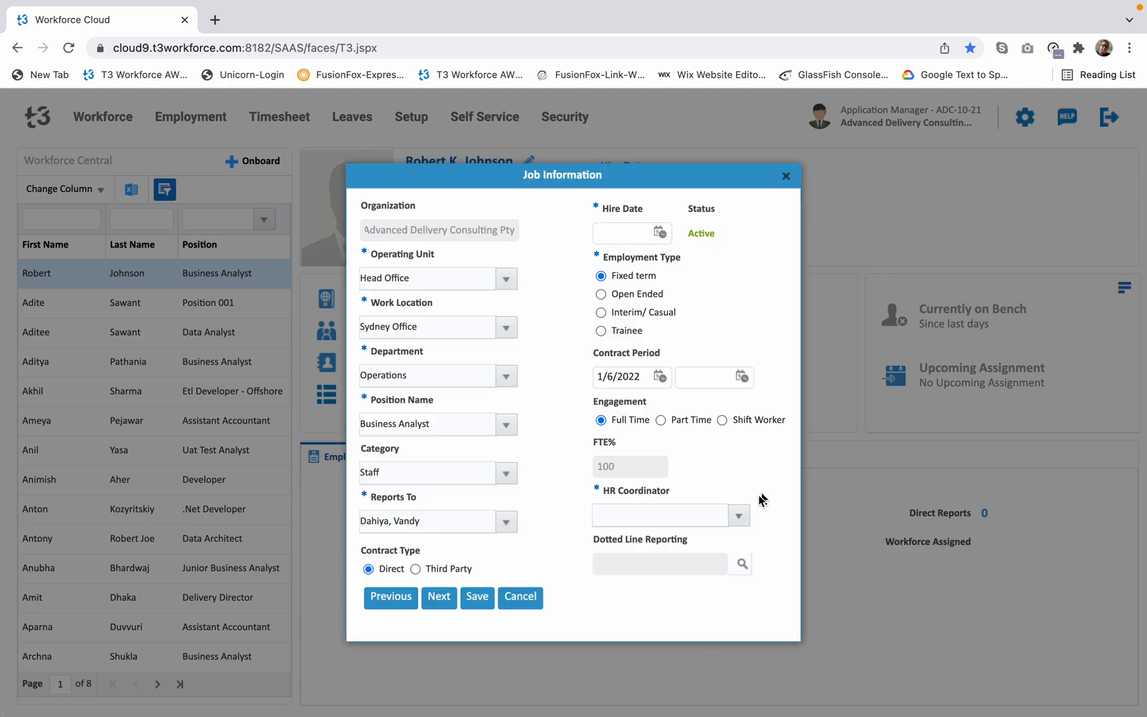
Set the employee's hire date to 11/12/2021.
click(660, 234)
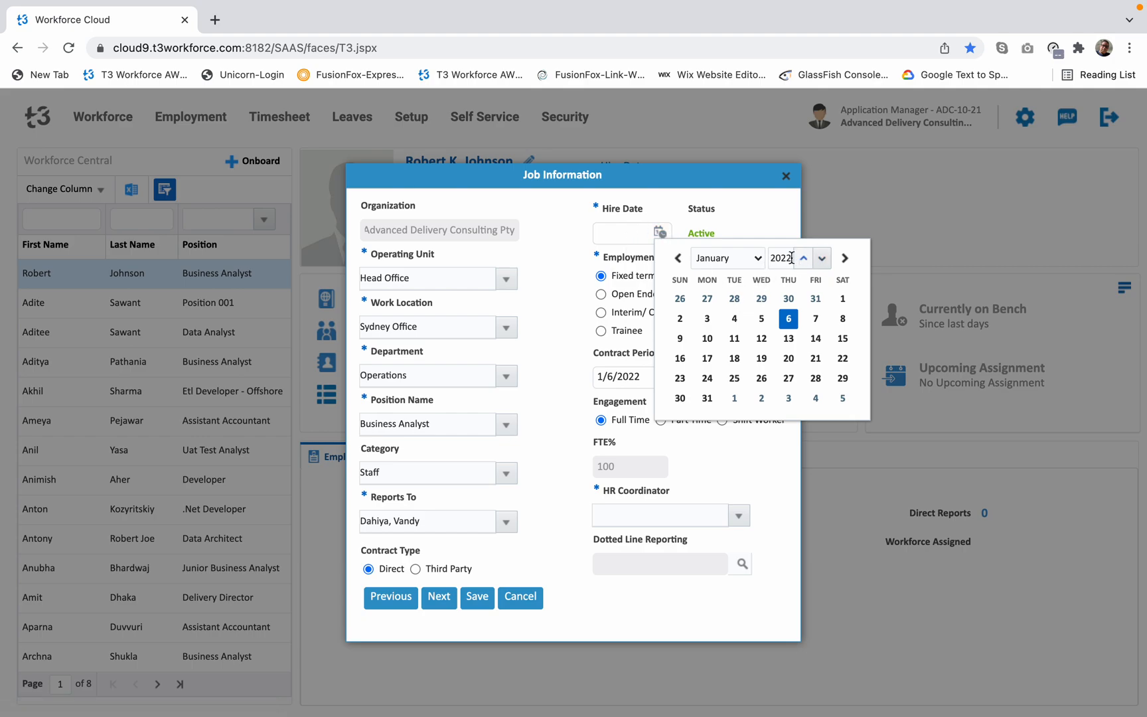
click(822, 258)
click(729, 261)
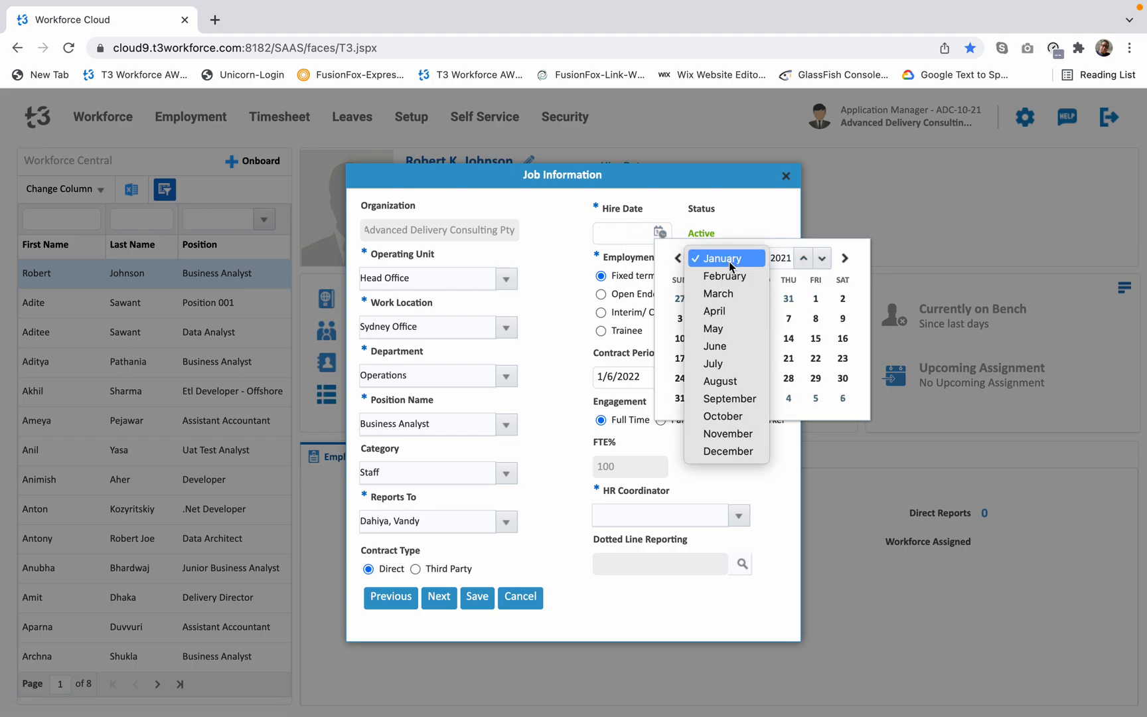
click(729, 434)
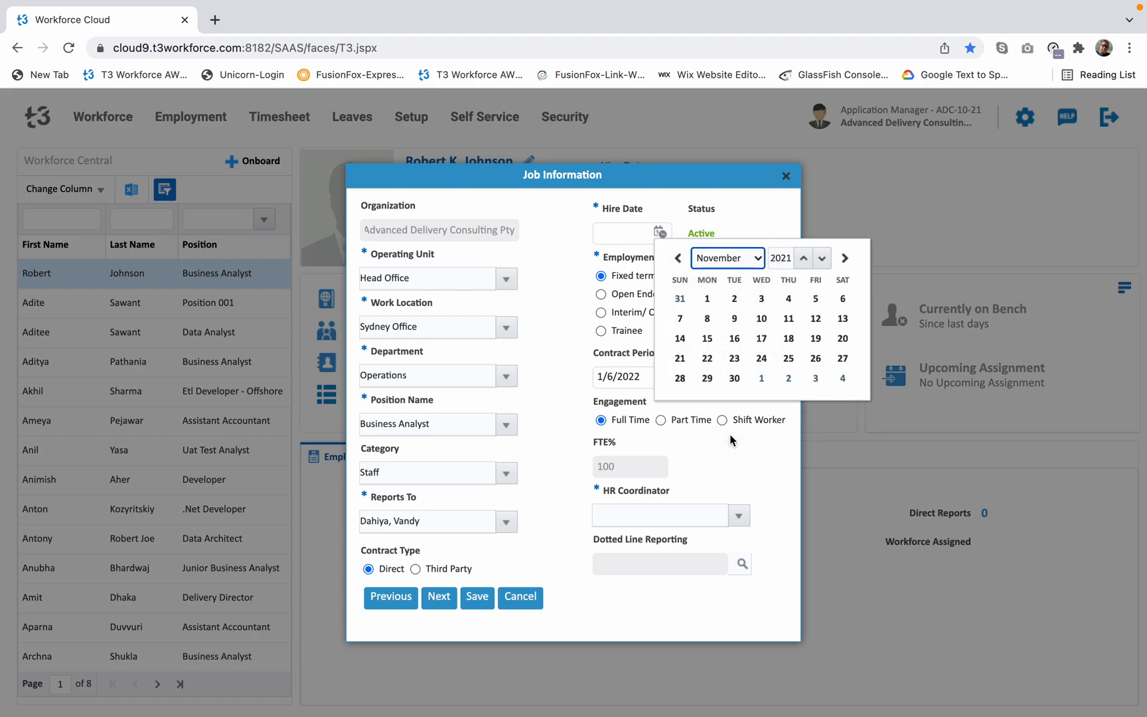
click(807, 319)
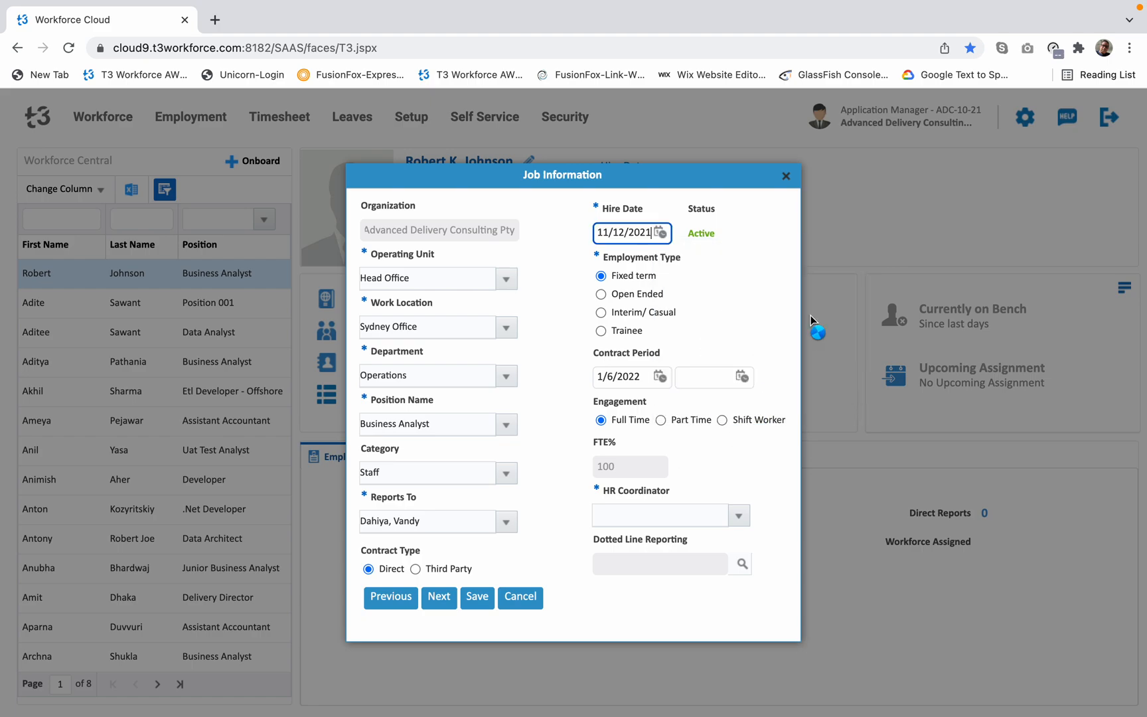
Set the end date of the contract period to 10/12/2023.
click(705, 380)
text(10)
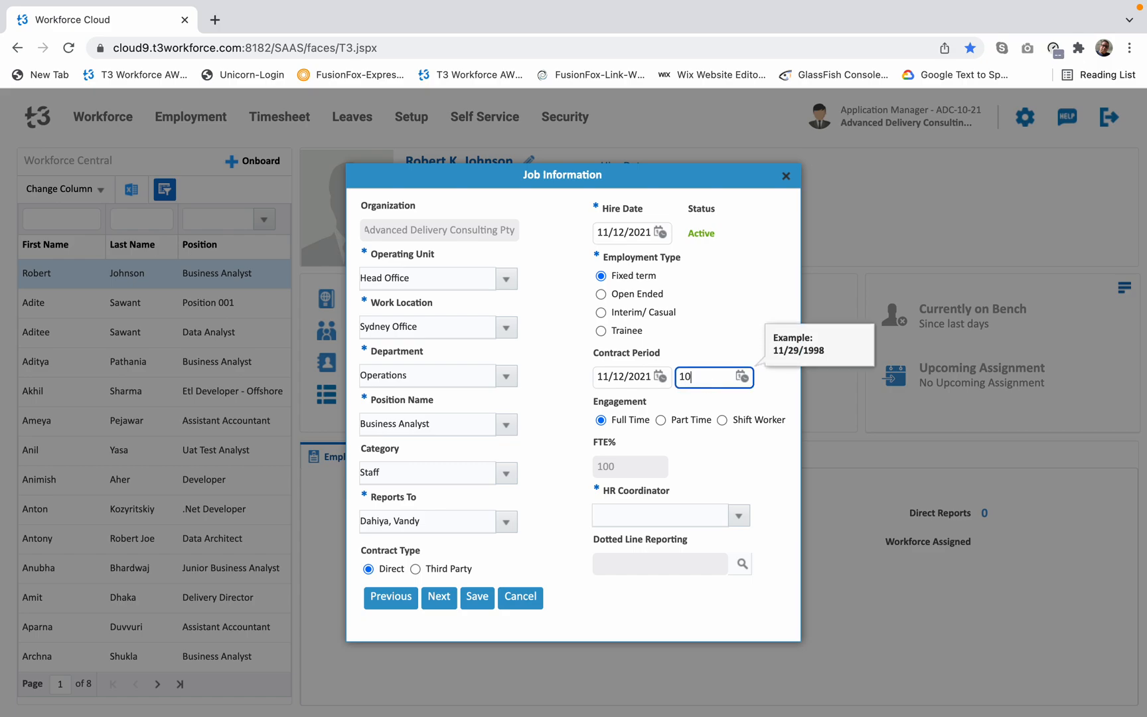
text(/12/2023)
click(758, 464)
Search for the HR coordinator by name, assign the Bw Uat Test Analyst, and continue to the worktime rules.
click(739, 516)
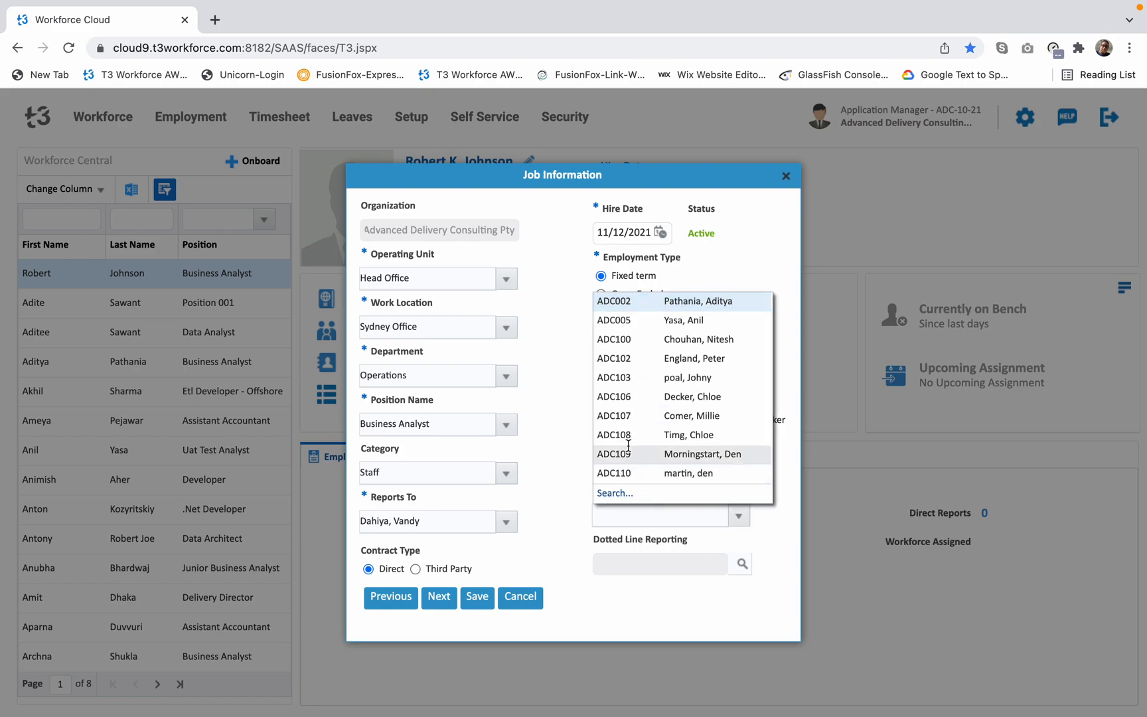
click(615, 492)
click(546, 259)
text(Veena)
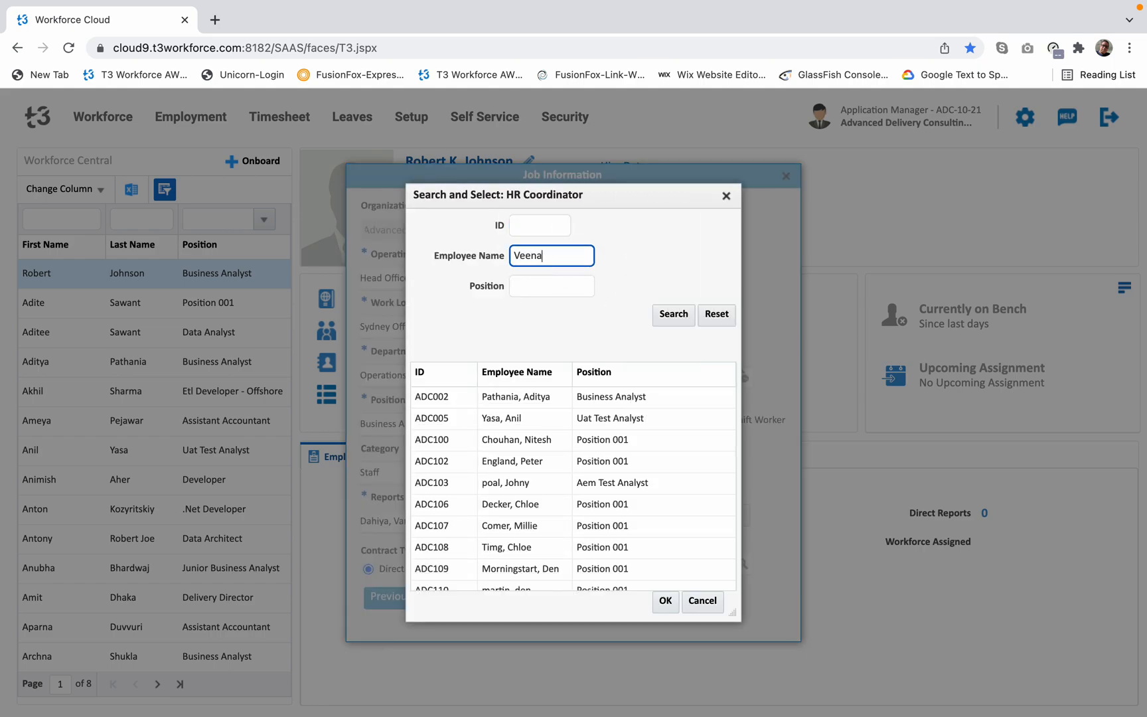
click(676, 313)
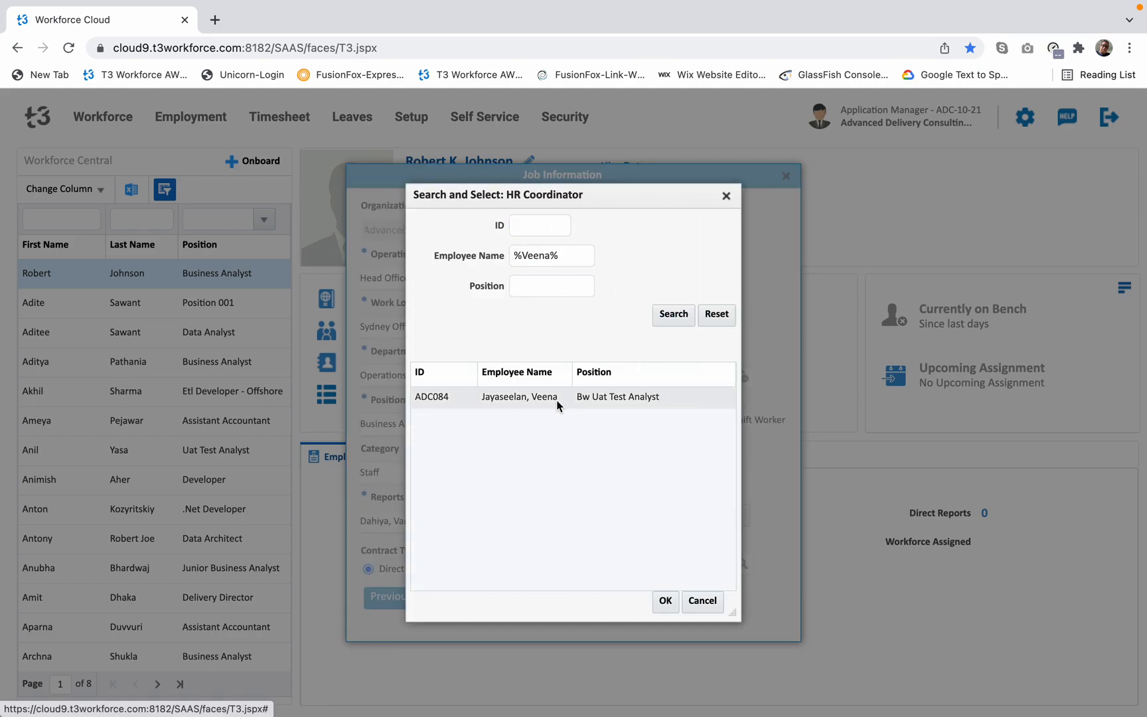
double_click(543, 400)
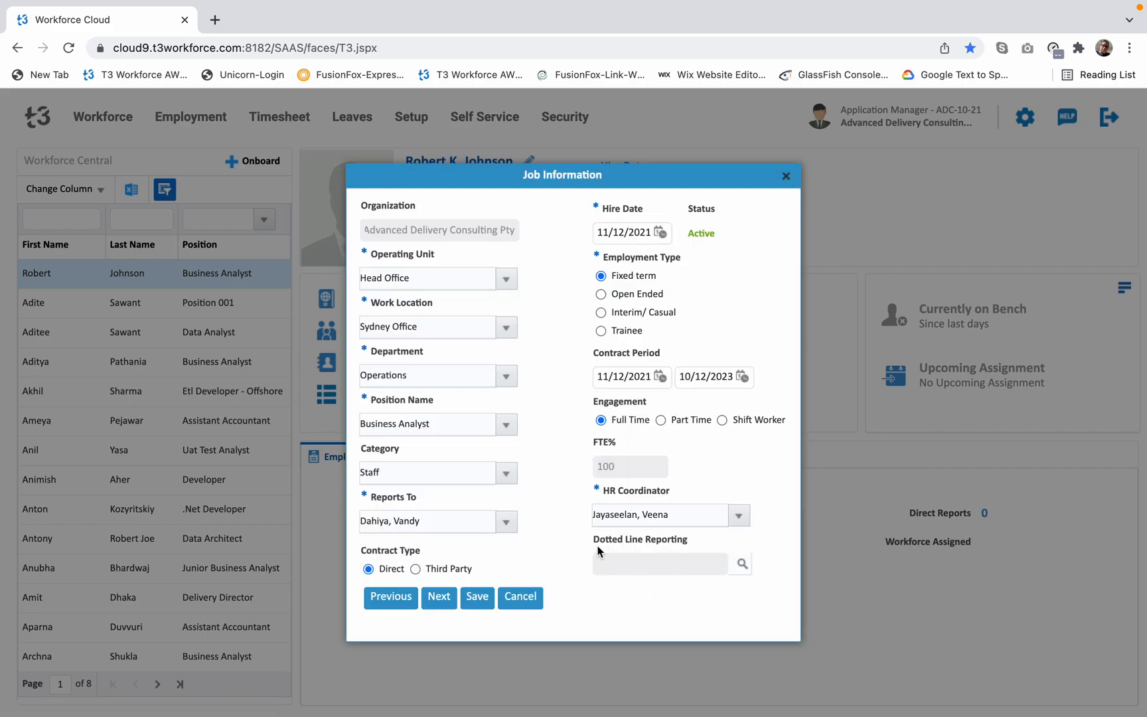
drag(614, 536, 684, 541)
click(680, 612)
click(437, 597)
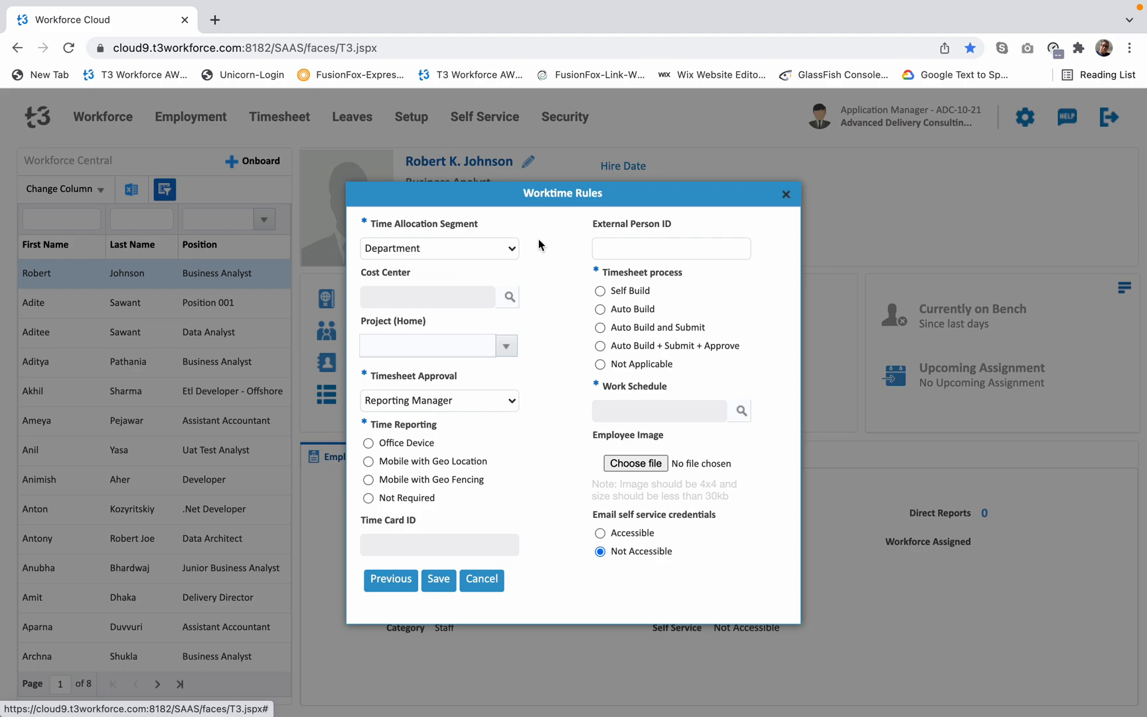
Set the time allocation segment to Project and choose DOE_HCMB as the home project.
click(512, 250)
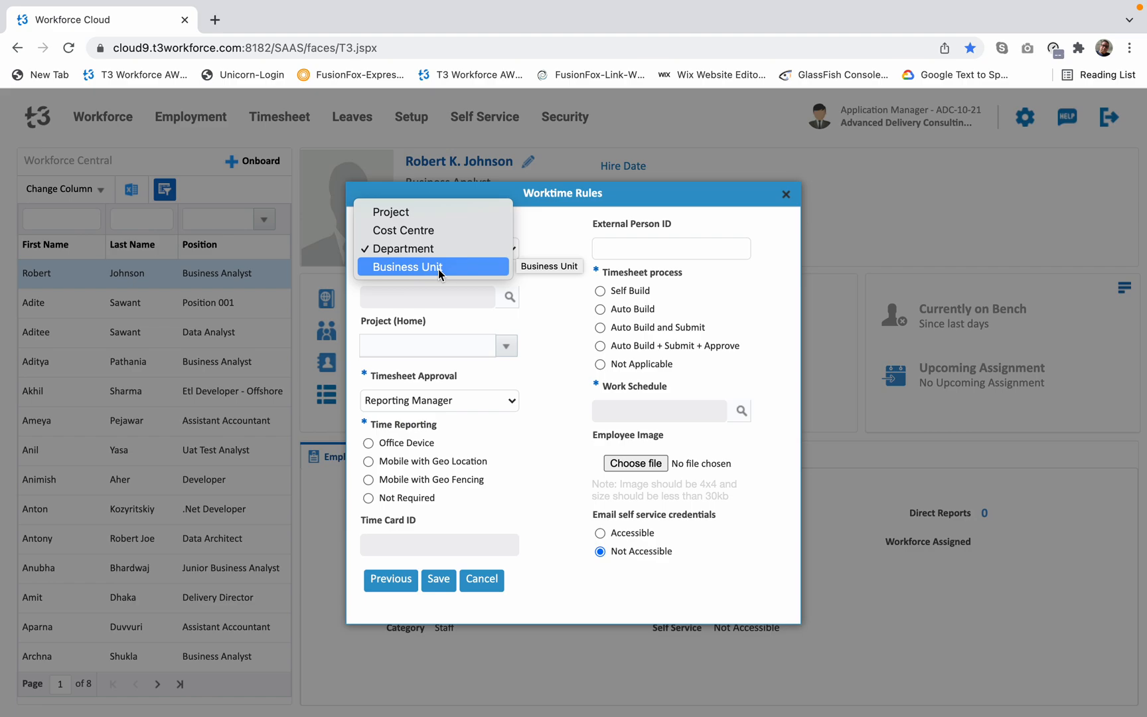
click(405, 215)
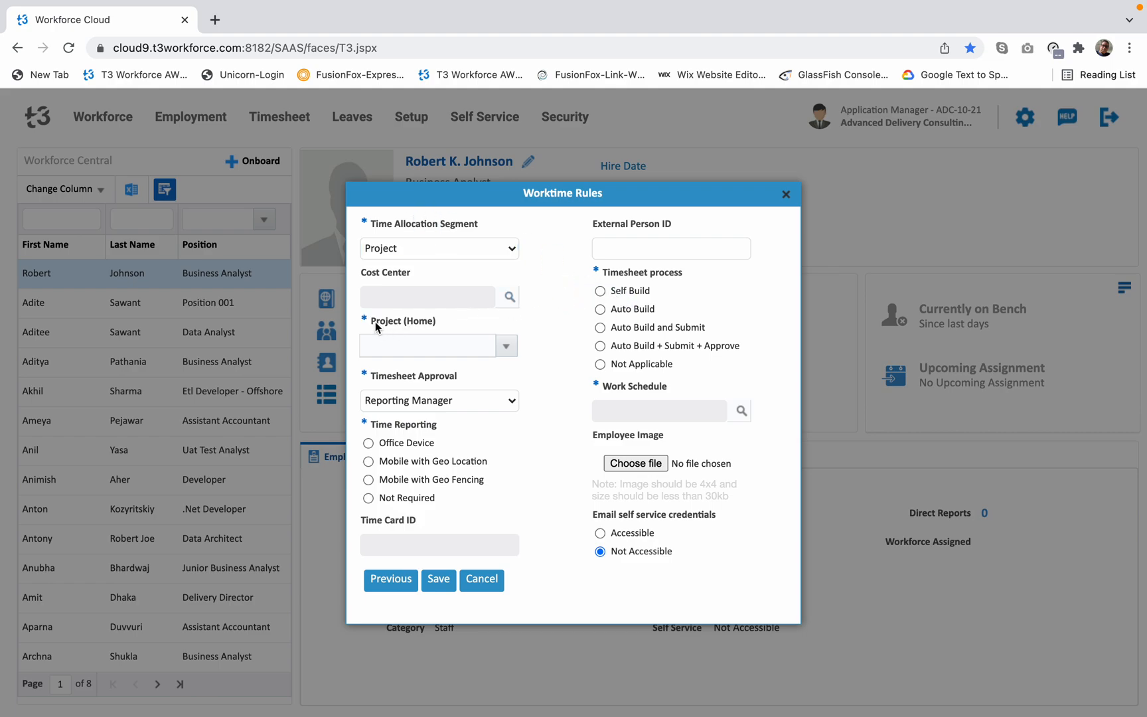
drag(371, 321, 425, 323)
click(443, 321)
click(506, 346)
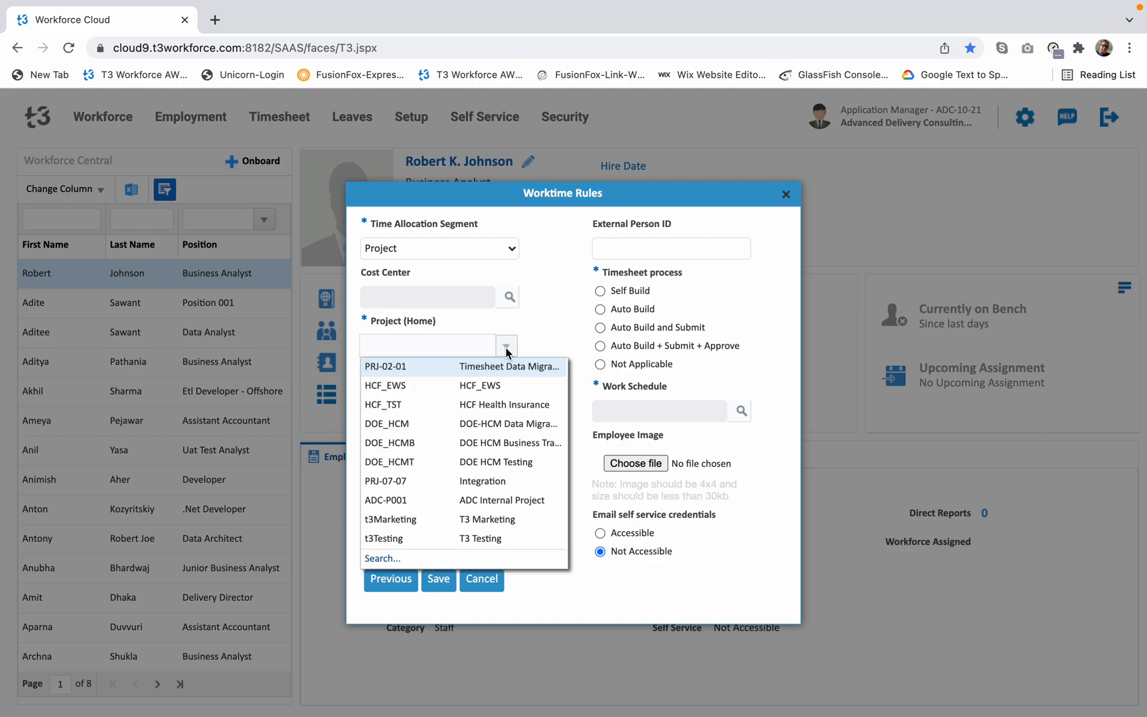
click(405, 448)
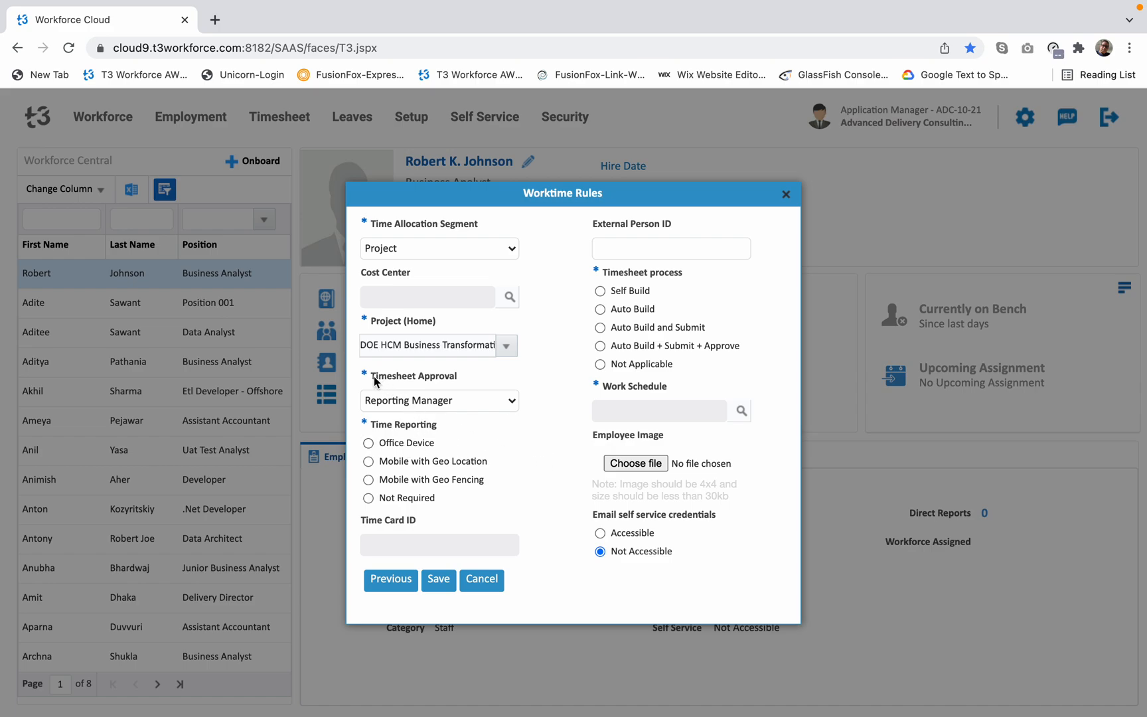
Set the employee's timesheet approval to Client Approval.
click(452, 376)
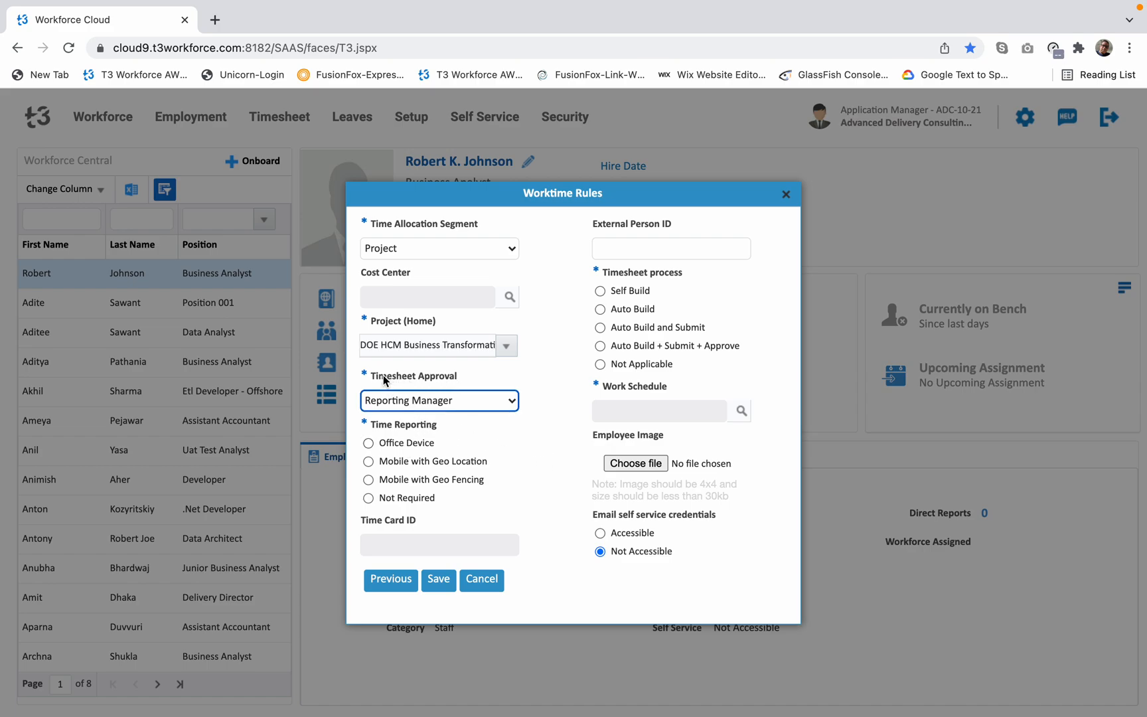
drag(381, 376, 461, 377)
click(486, 372)
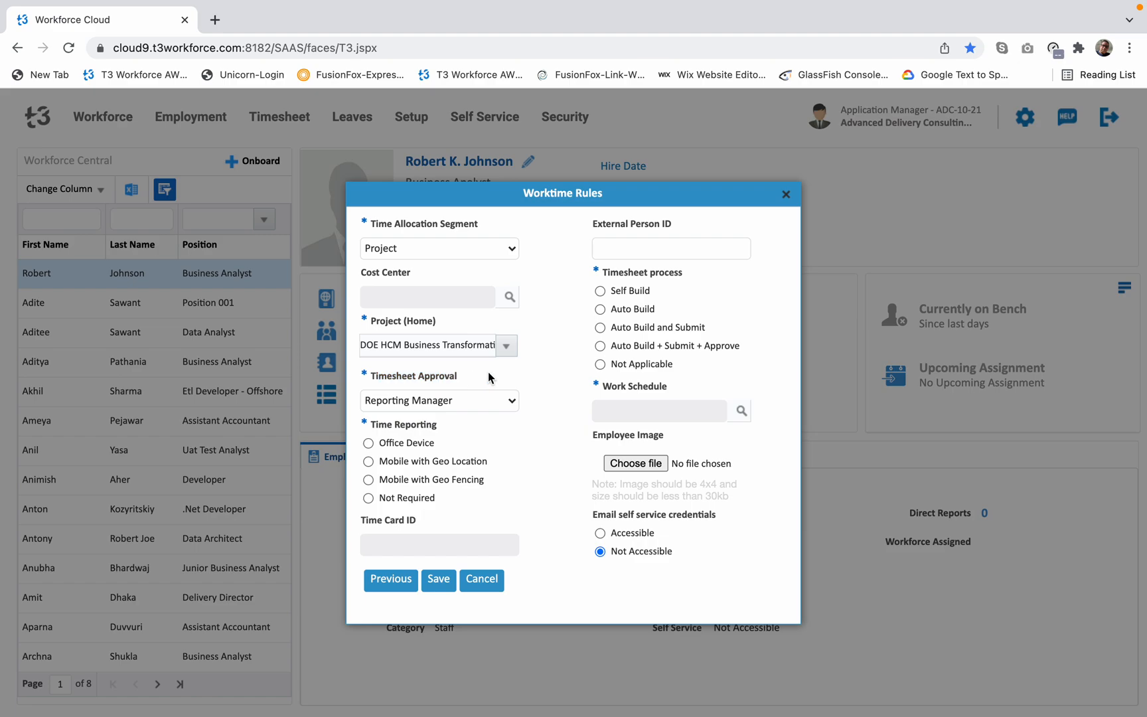
click(513, 401)
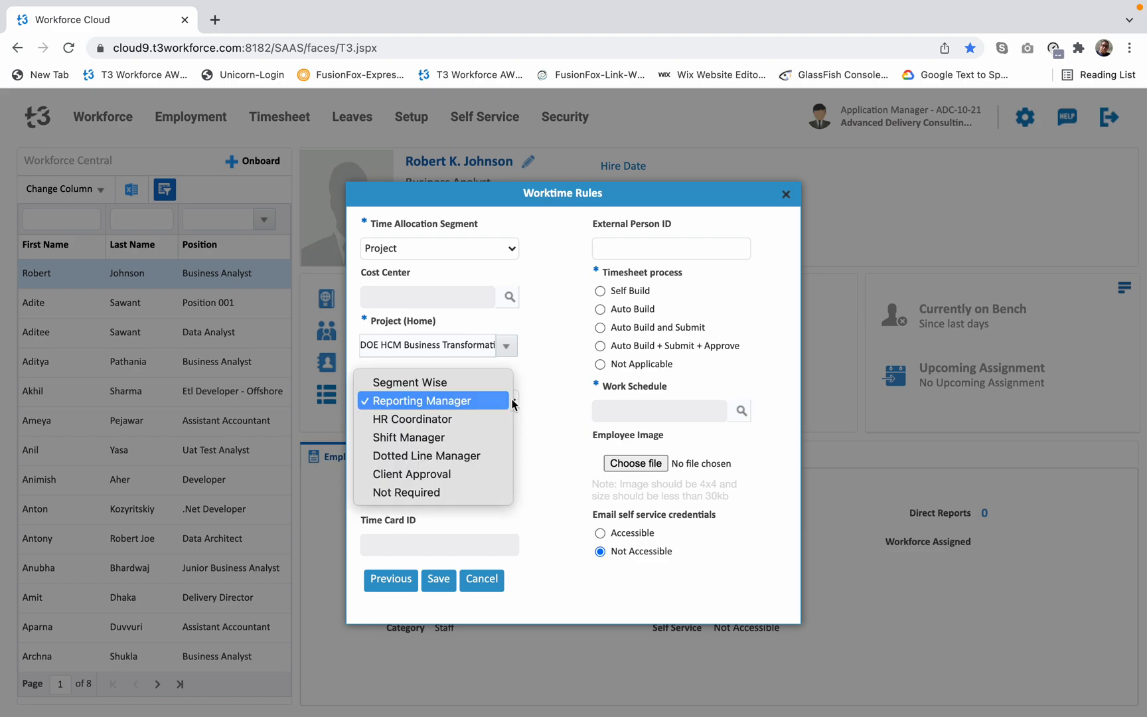
click(436, 475)
click(524, 443)
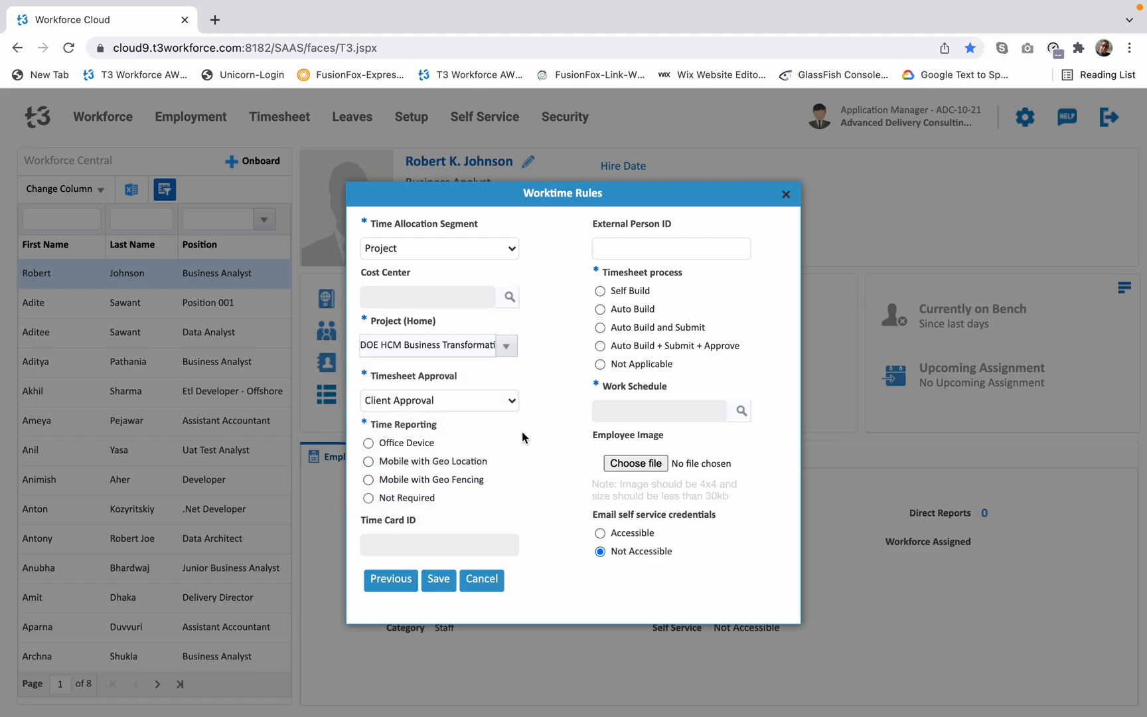
click(514, 405)
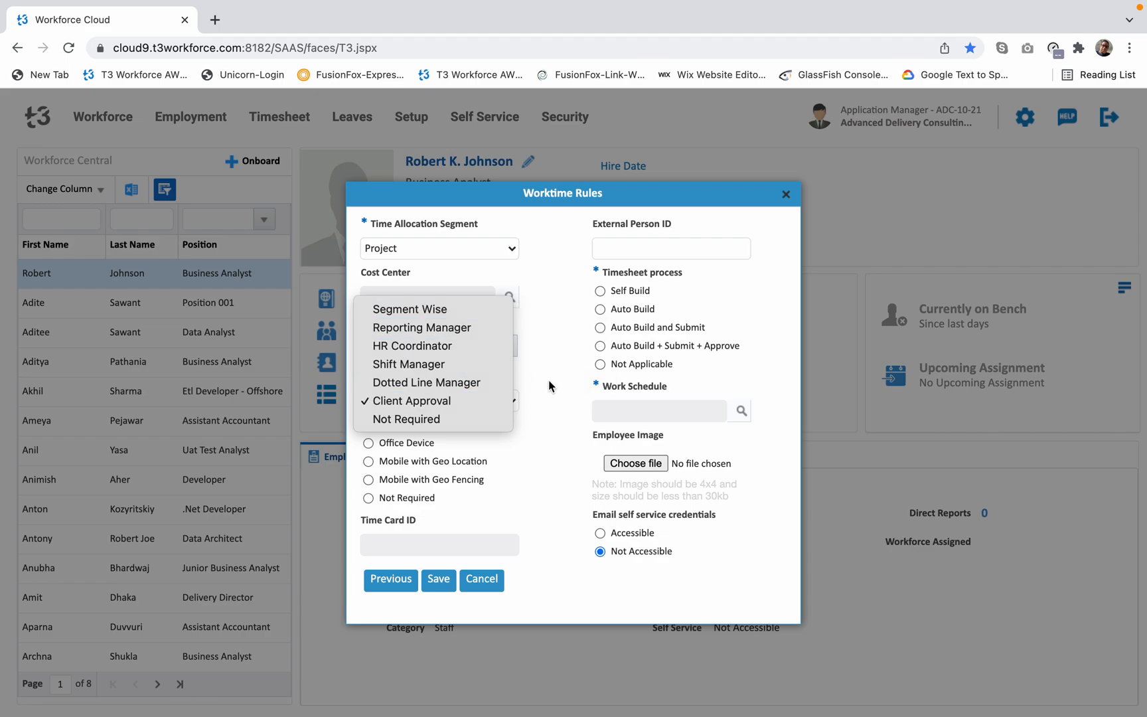
click(448, 400)
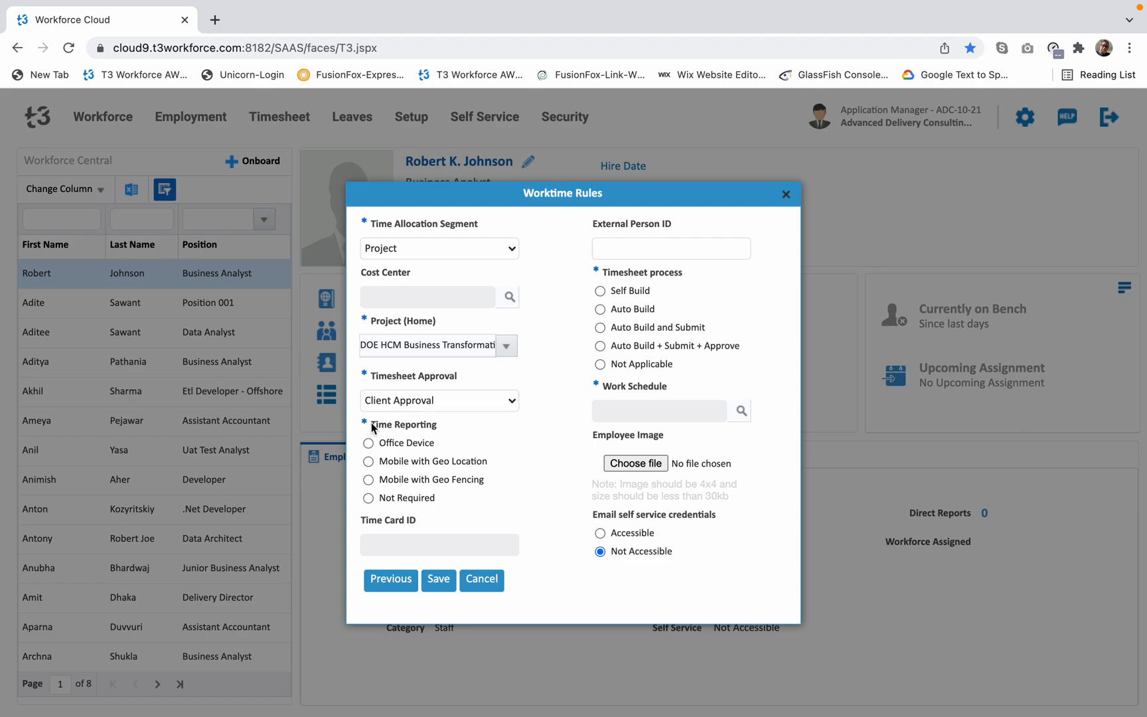
Try Office Device time reporting with its Time Card ID field, and set time reporting to Not Required.
drag(372, 428, 423, 427)
click(494, 442)
click(369, 498)
click(368, 443)
click(393, 538)
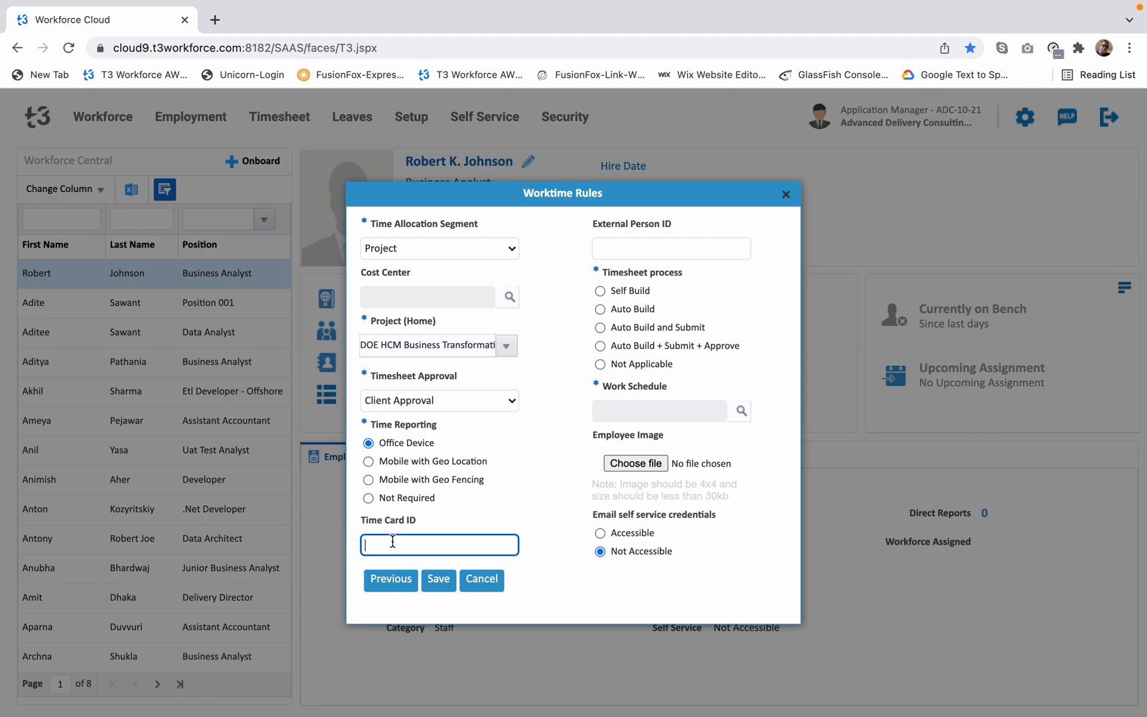
click(369, 497)
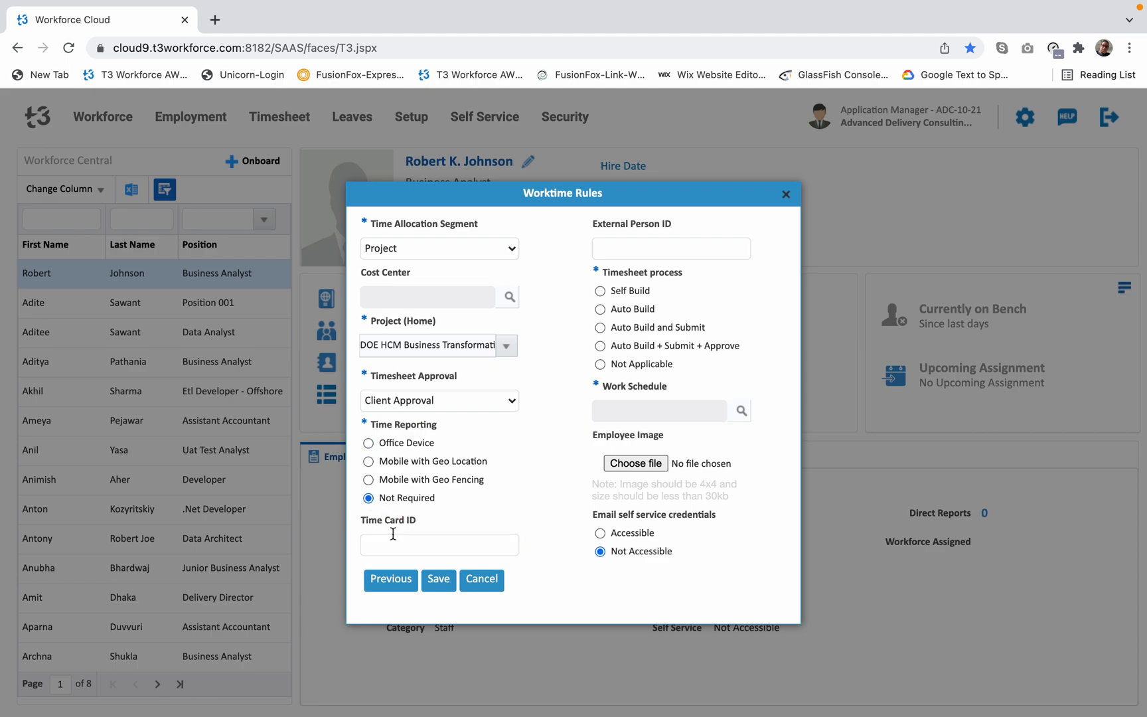
Set the timesheet process to Self Build and the work schedule to Day Shift.
click(625, 250)
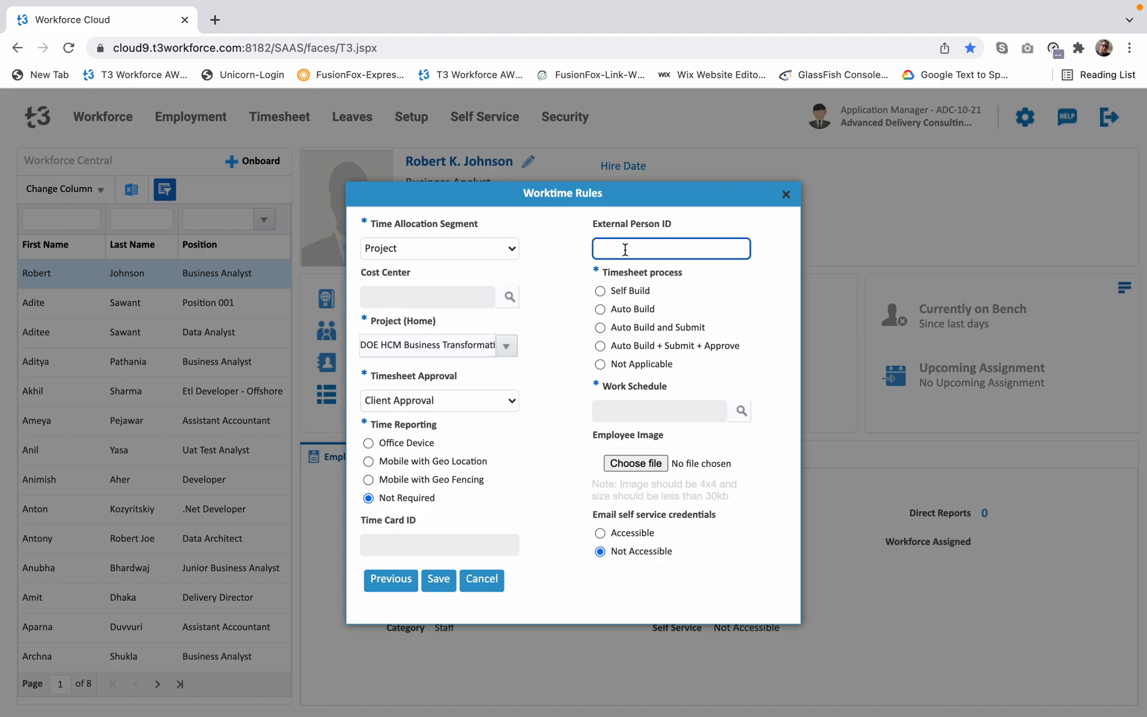
click(753, 269)
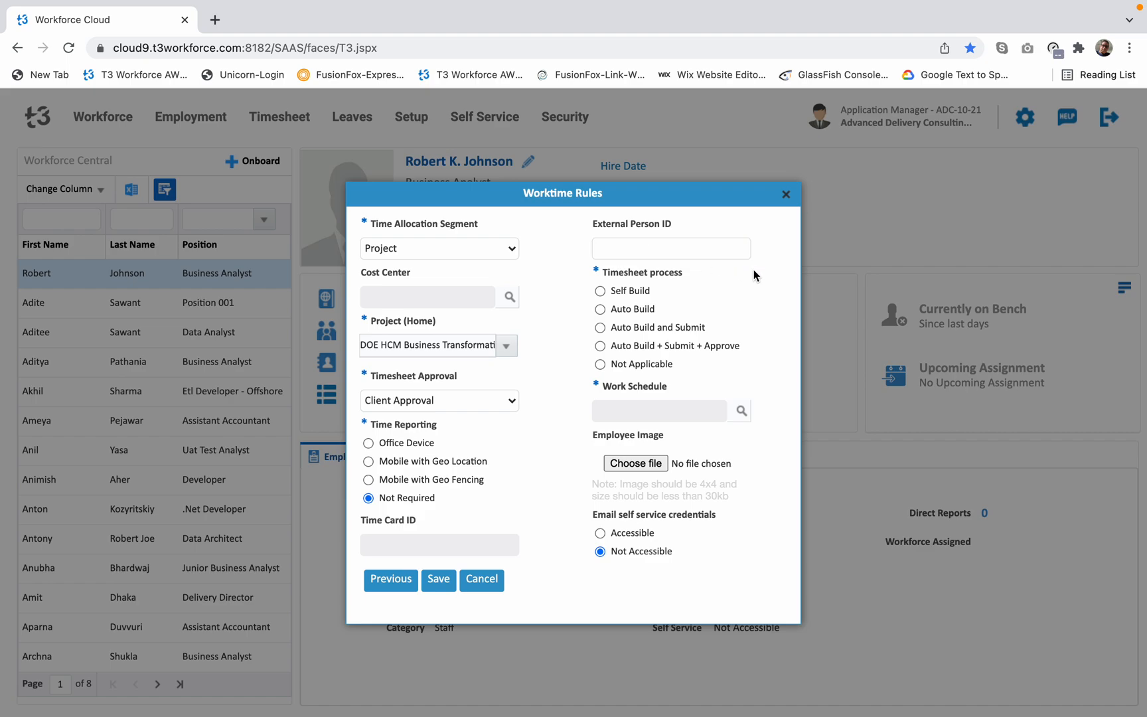
double_click(604, 272)
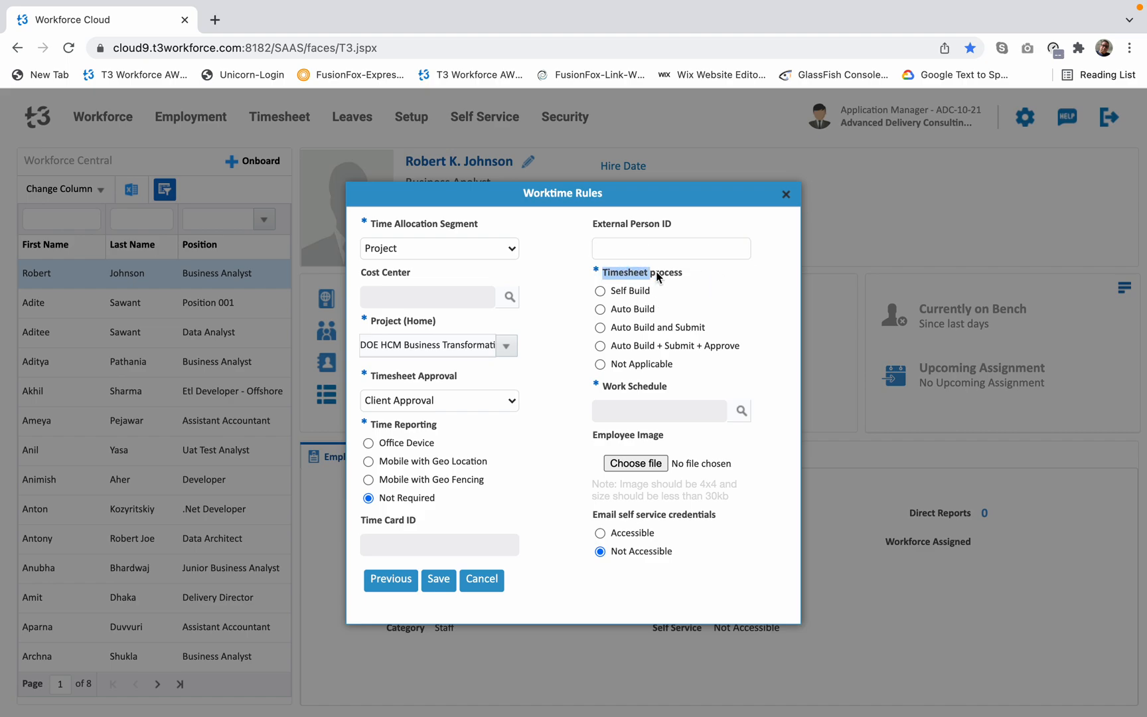
click(692, 285)
drag(380, 501, 433, 499)
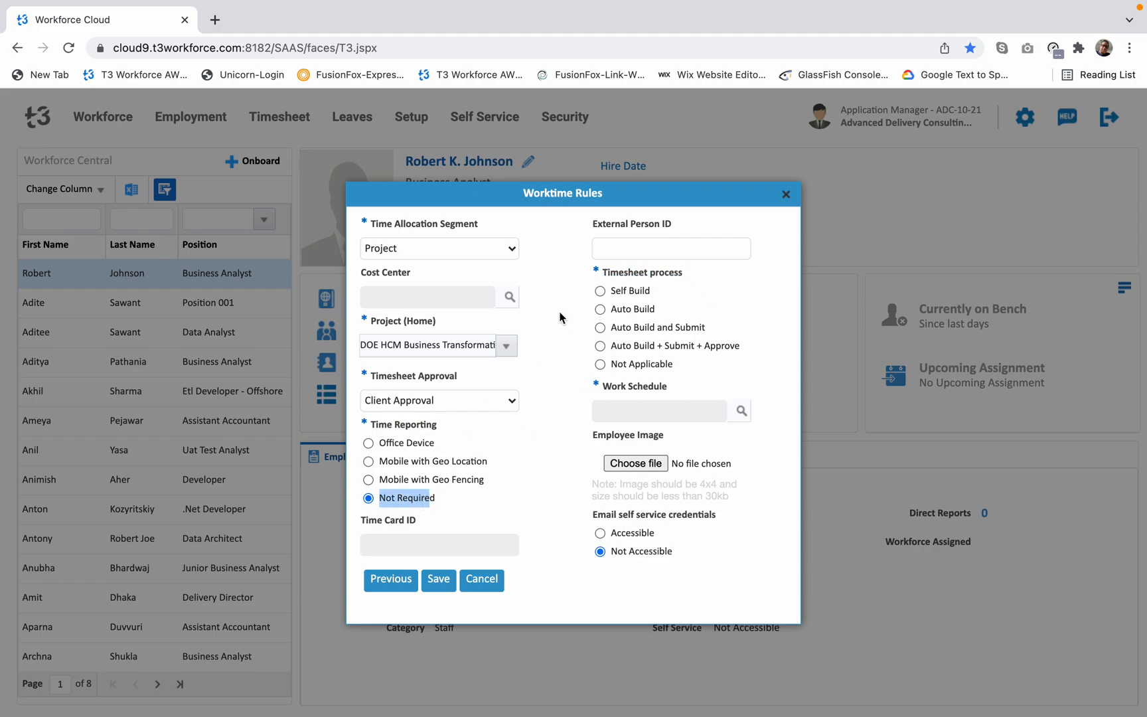
click(725, 288)
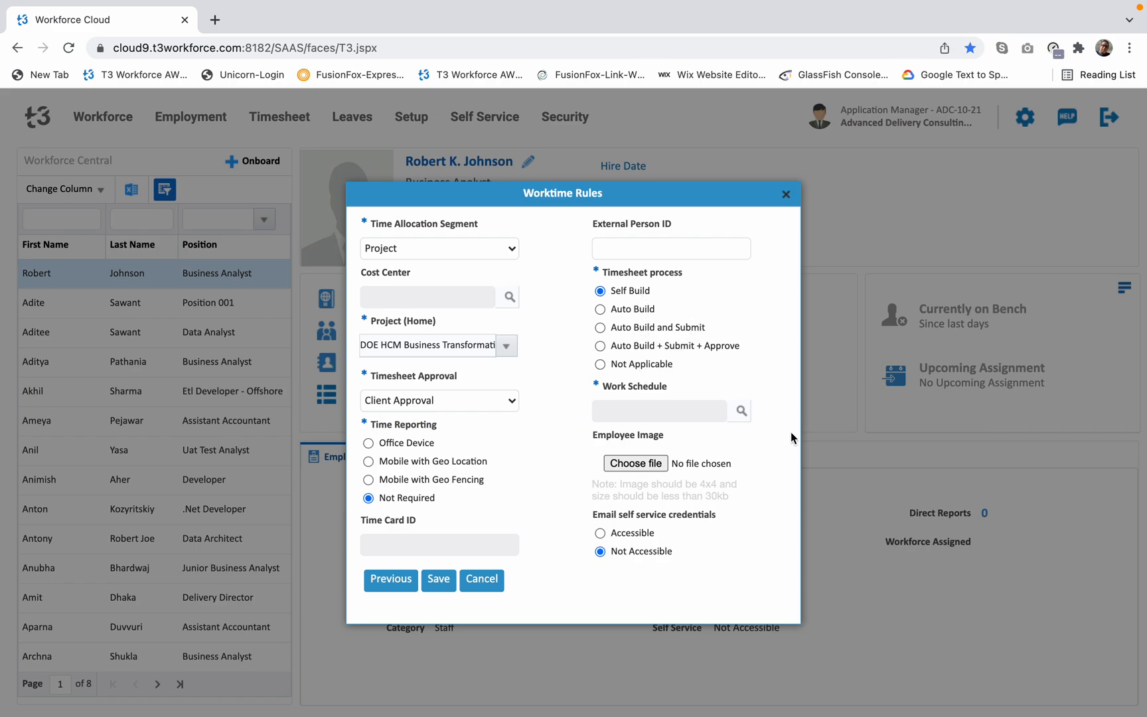
click(741, 412)
double_click(430, 396)
drag(590, 435, 661, 438)
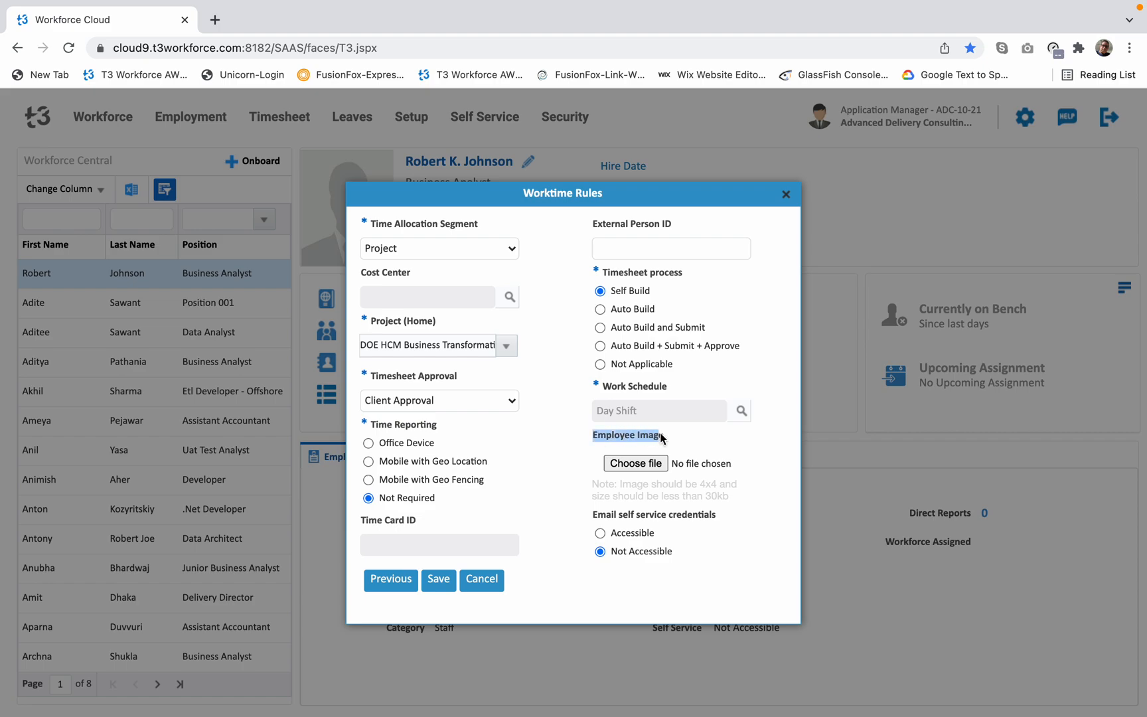
click(636, 463)
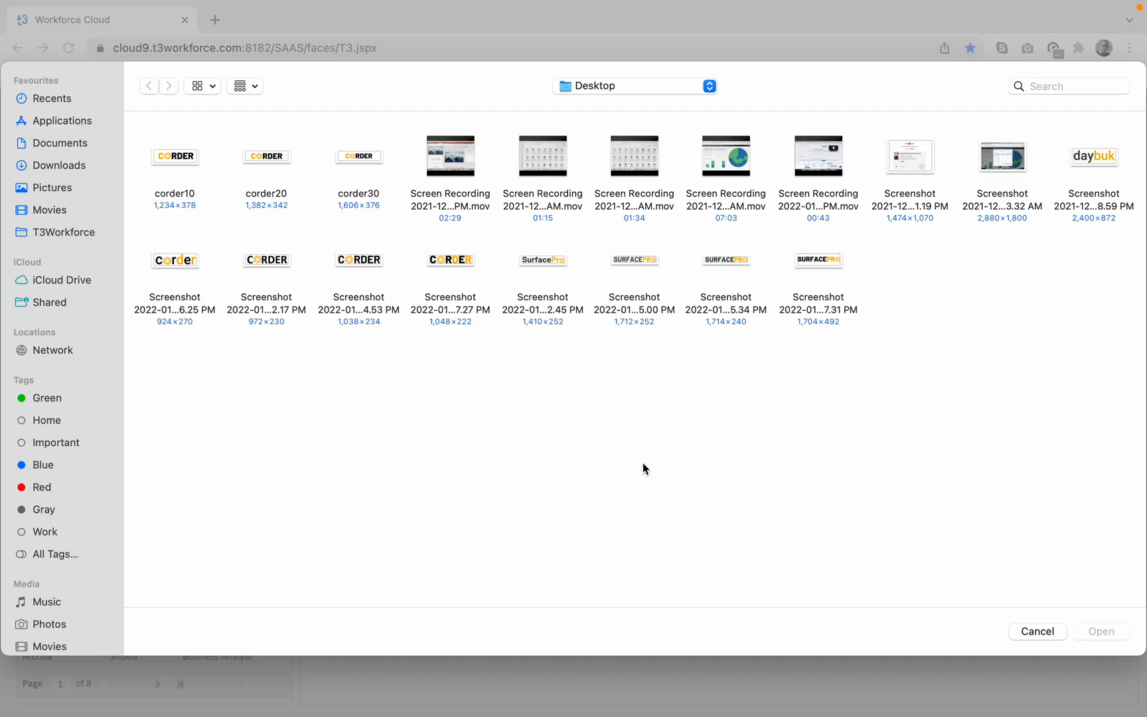
click(1046, 630)
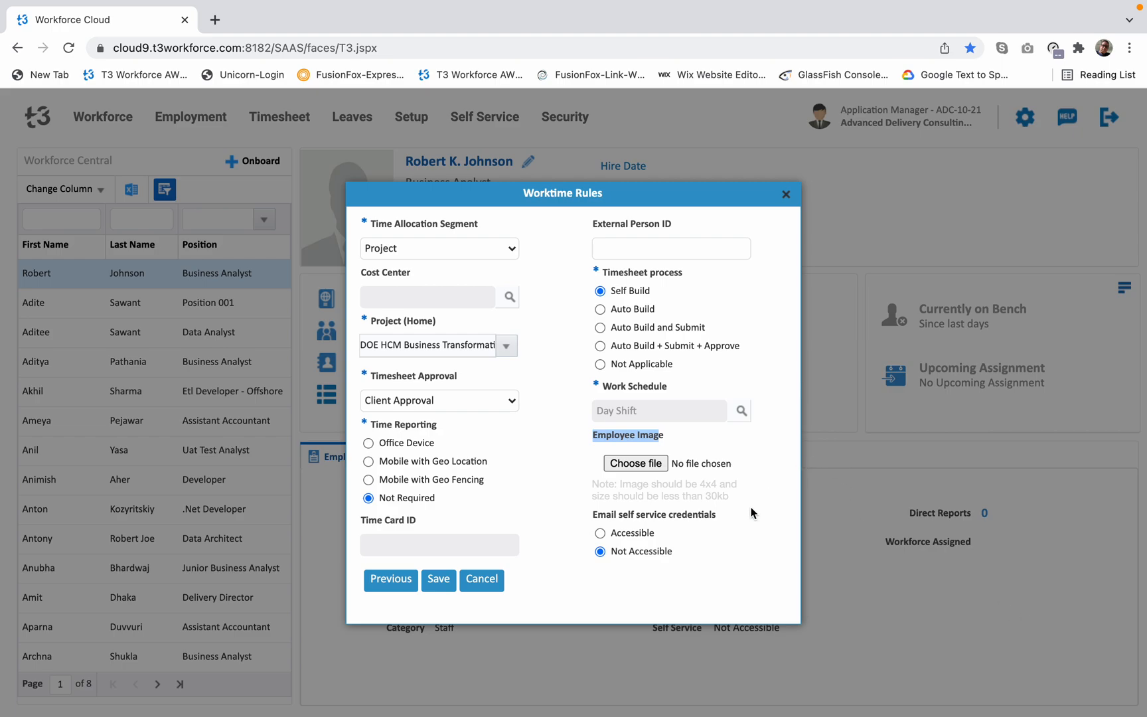
click(753, 513)
drag(623, 485, 743, 505)
click(745, 498)
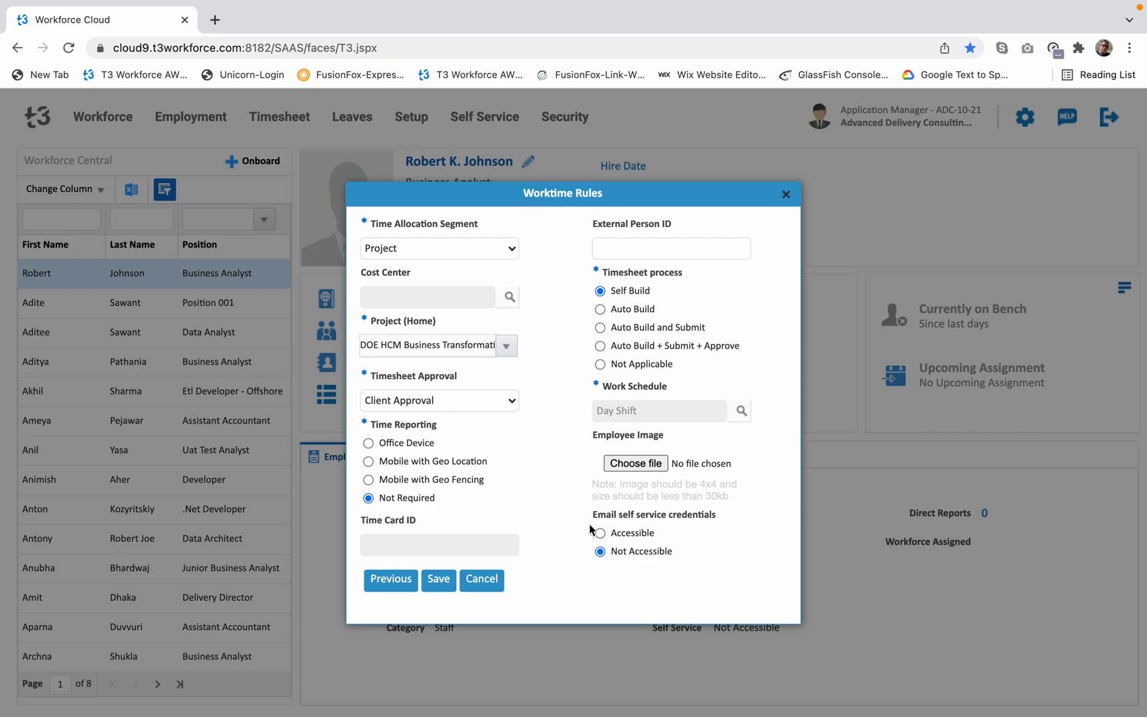
Try the Accessible option for the email self service credentials and switch back to Not Accessible.
drag(588, 515, 710, 514)
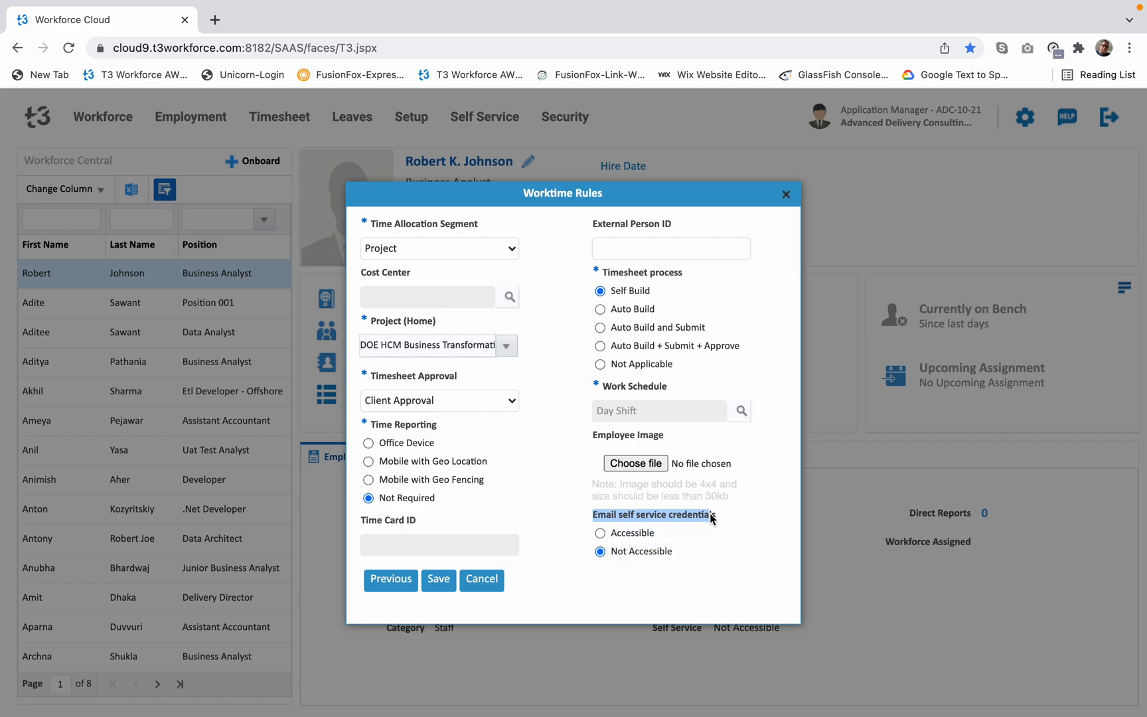
click(729, 563)
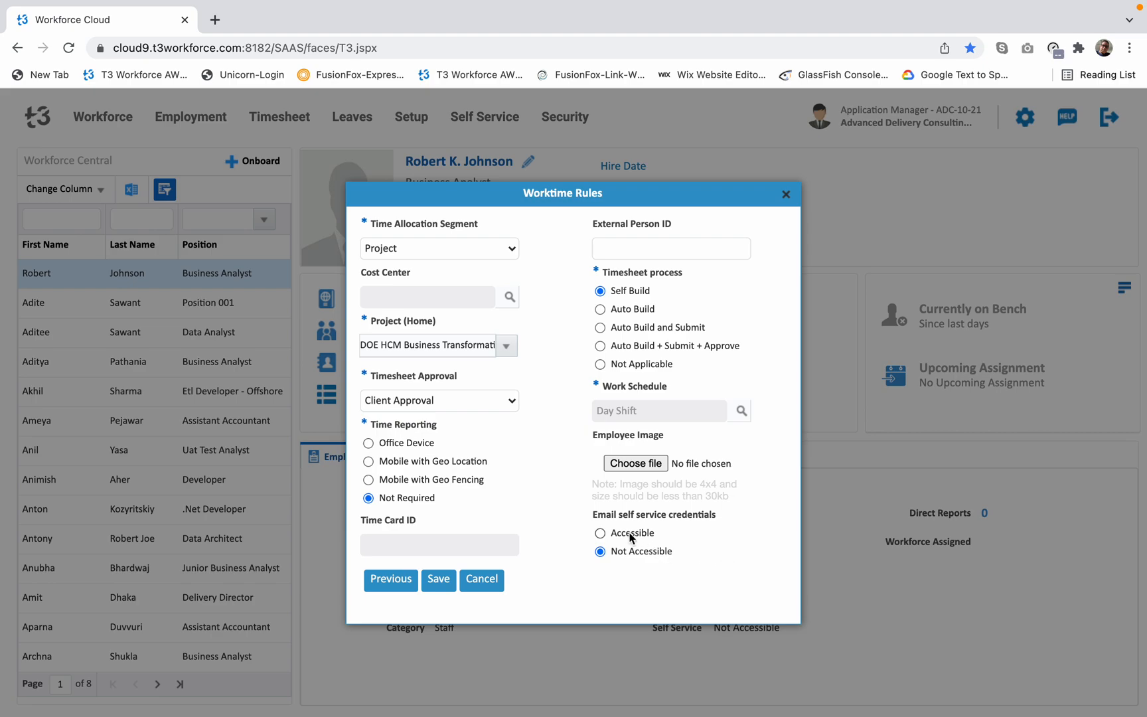
click(601, 533)
click(601, 551)
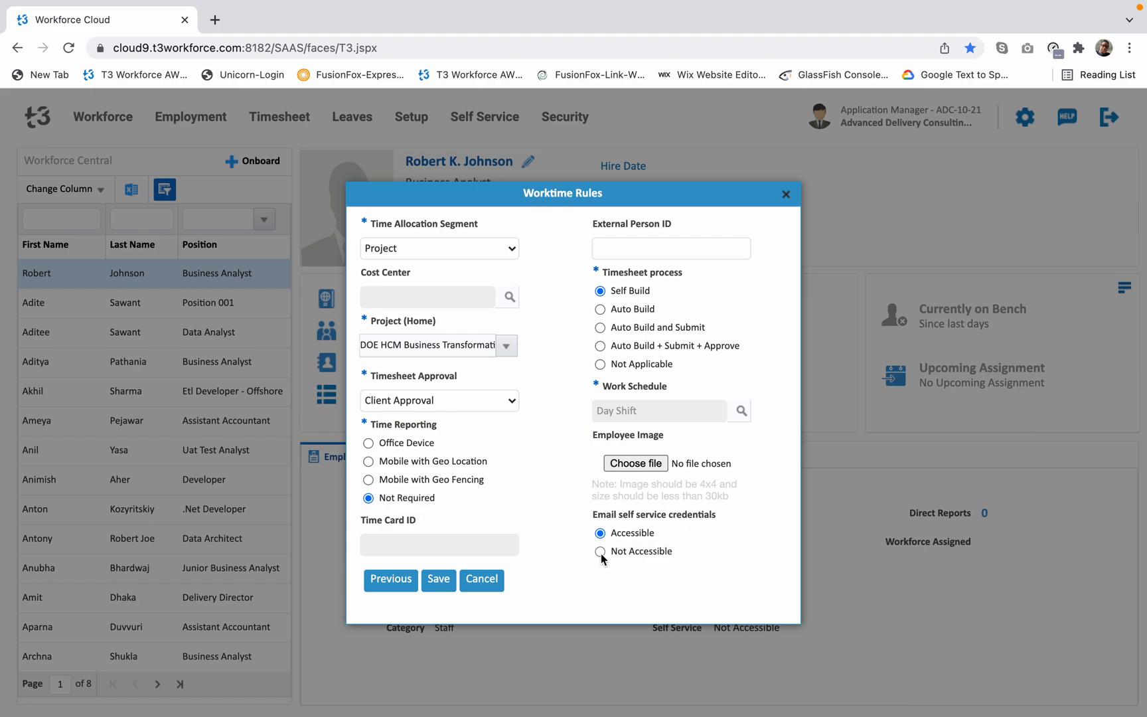